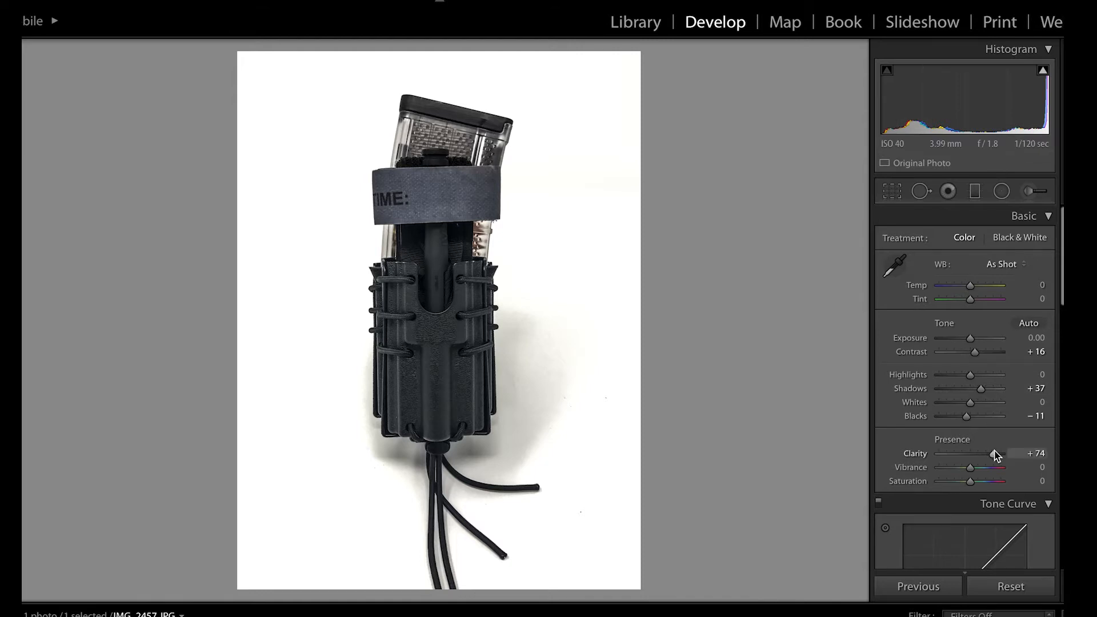
Set the photo's Contrast to +7 and open a copy with Lightroom adjustments in Adobe Photoshop CC 2017.
click(974, 352)
drag(973, 351, 971, 352)
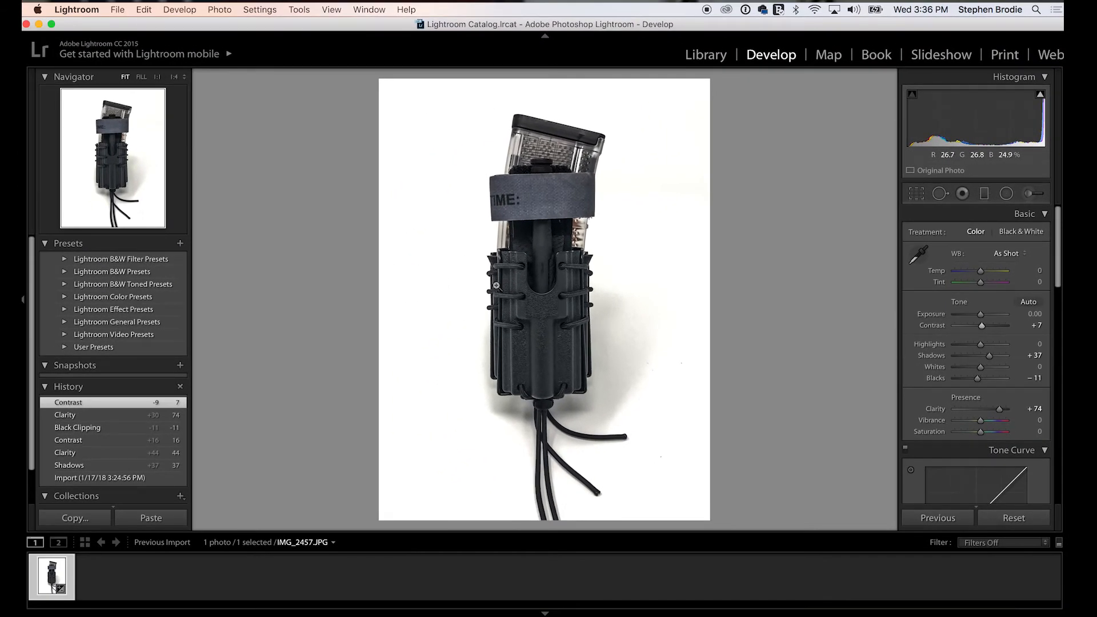
click(225, 11)
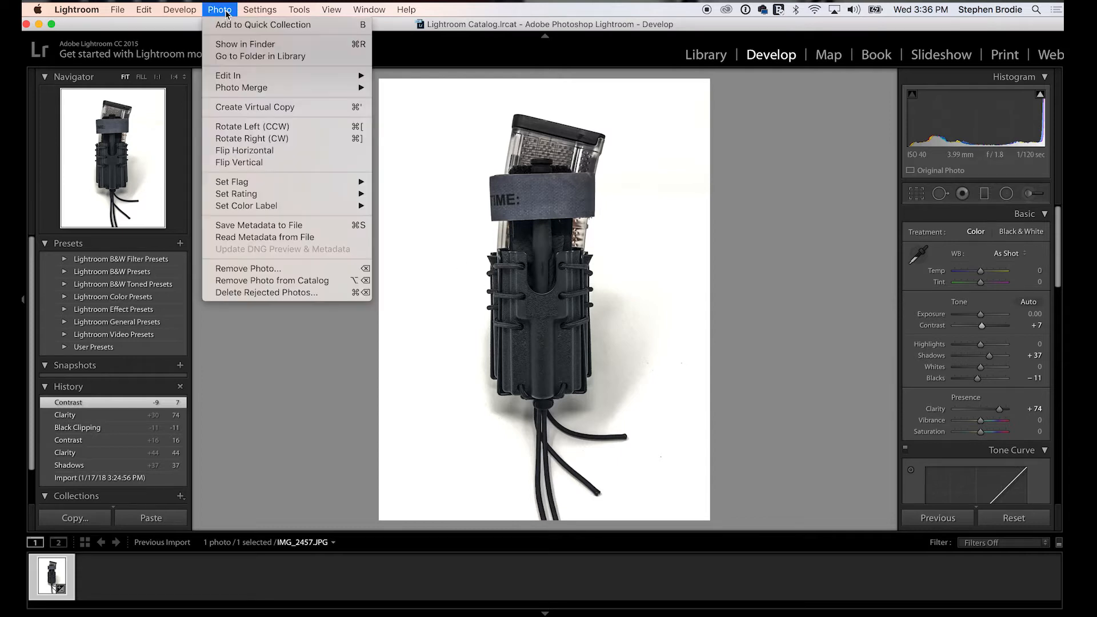
mouse_move(263, 80)
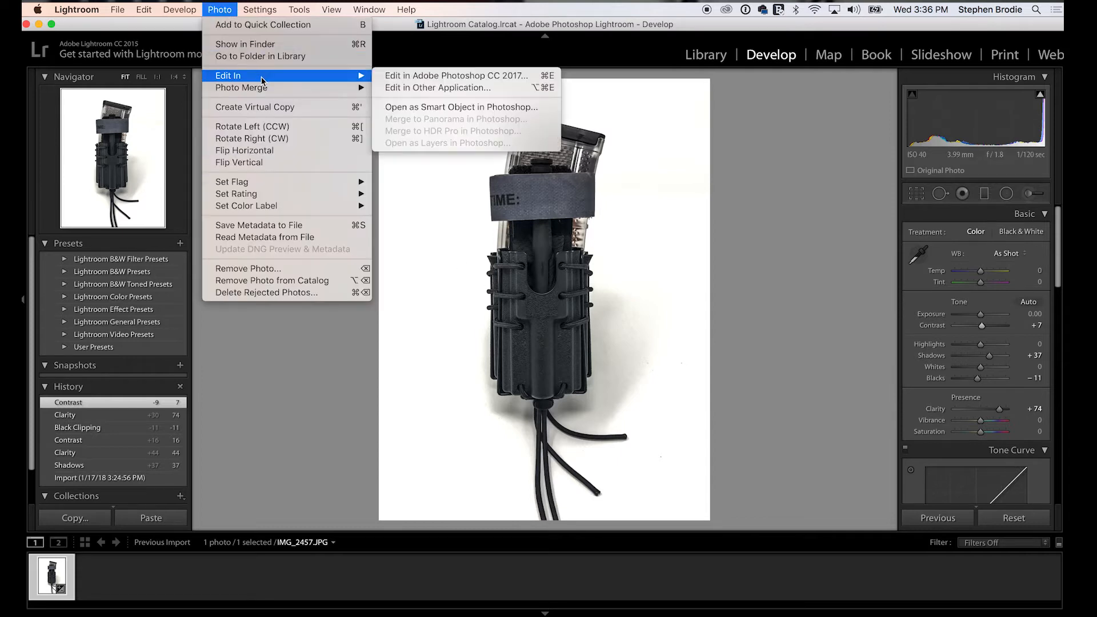
click(416, 78)
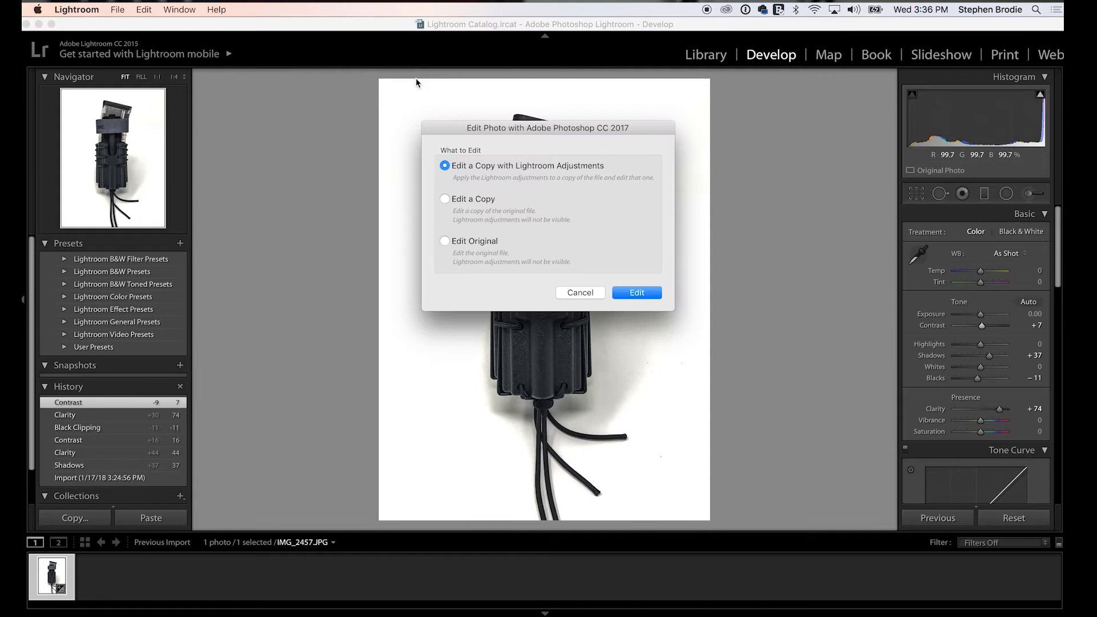
click(637, 294)
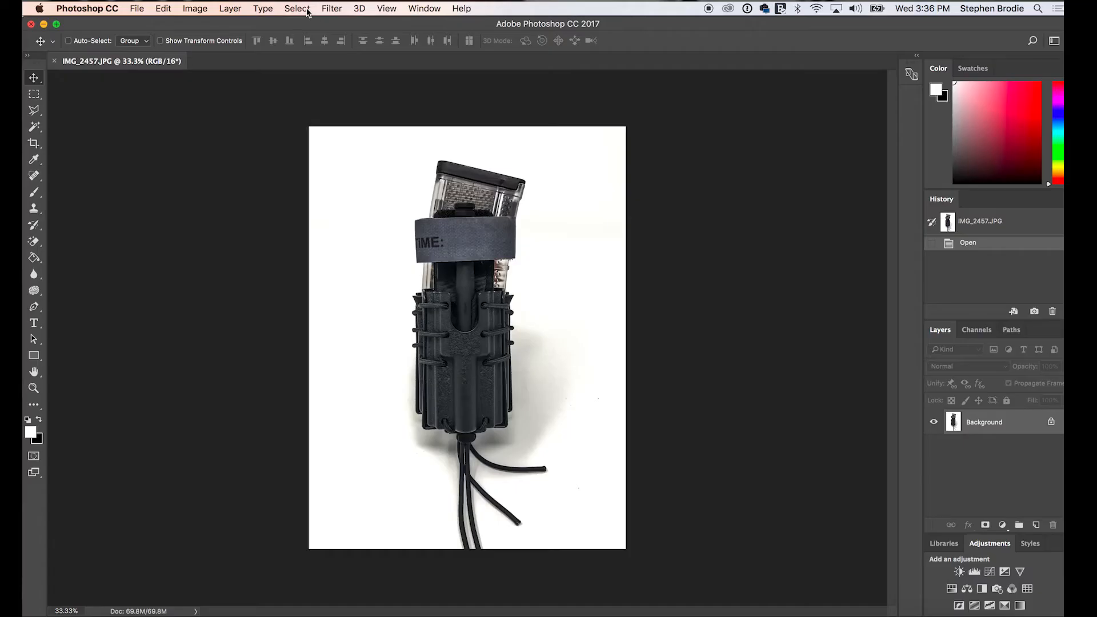
Start Select and Mask on the photo and set a red overlay at 42% opacity for the masked areas.
click(302, 9)
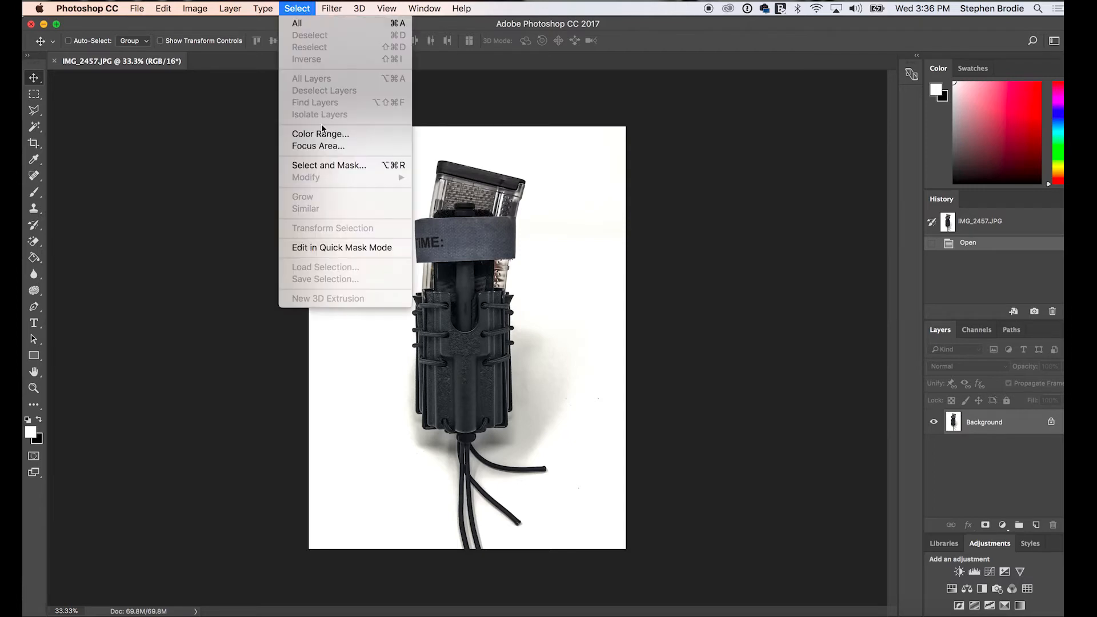
click(331, 167)
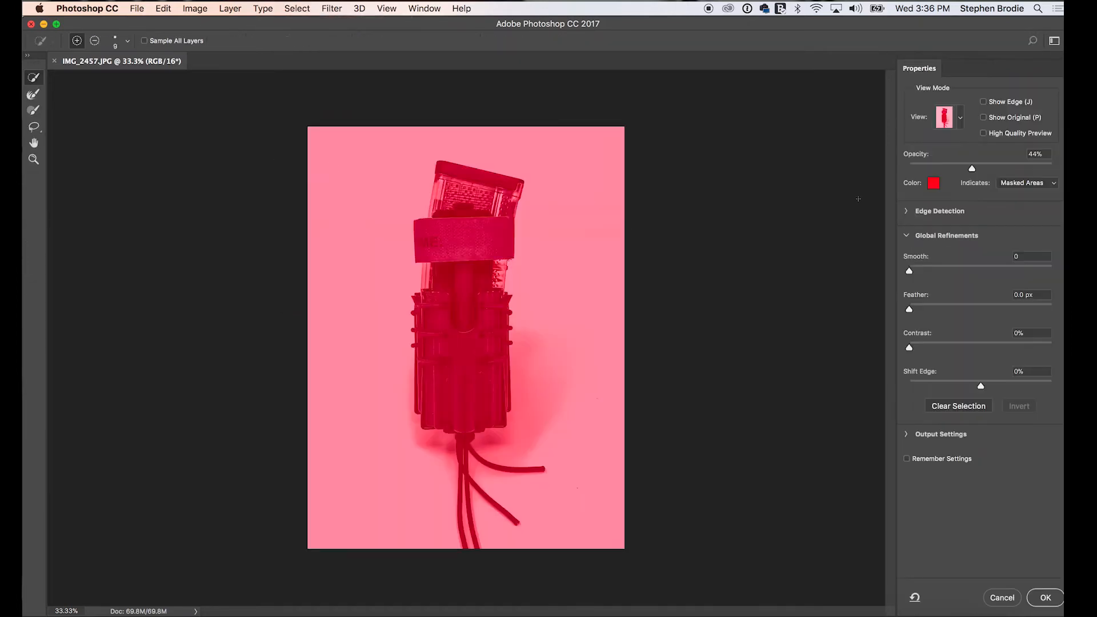
click(934, 183)
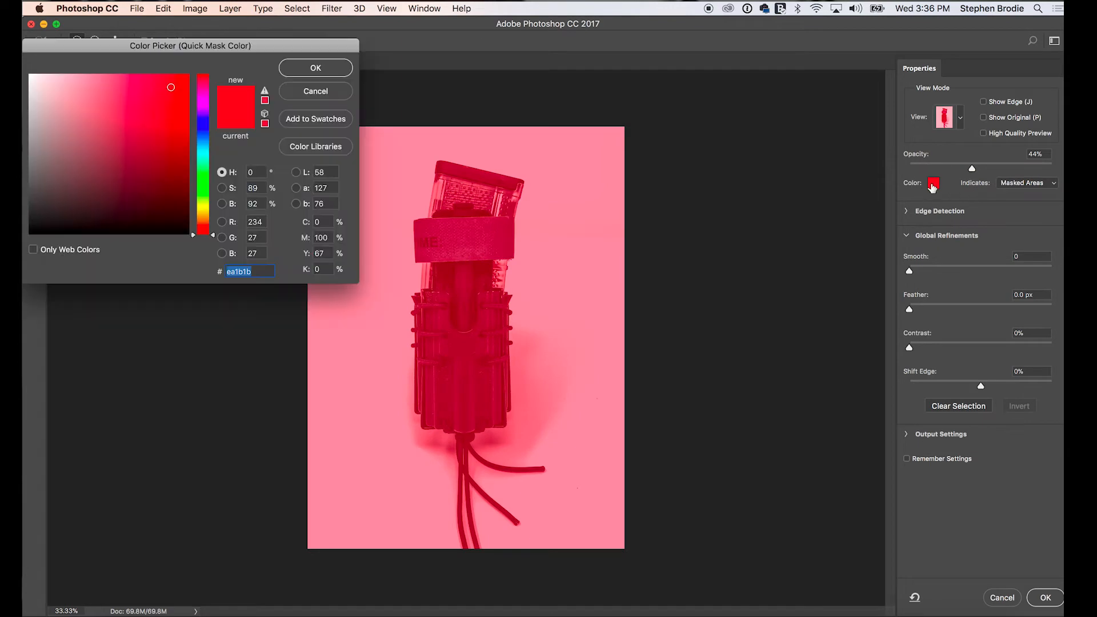
click(169, 94)
click(306, 69)
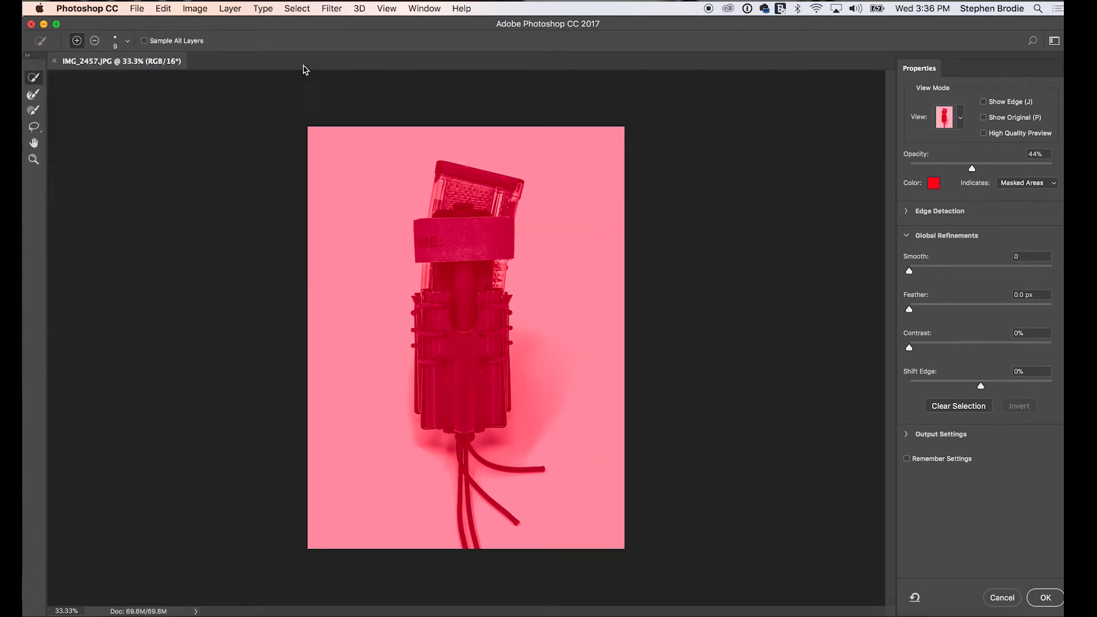
mouse_move(972, 168)
mouse_down()
mouse_move(1052, 170)
mouse_move(971, 170)
mouse_up()
Select the whole magazine pouch, its strap and all the hanging cords with the Quick Selection brush.
mouse_move(440, 166)
mouse_down()
mouse_move(517, 189)
mouse_move(503, 208)
mouse_move(434, 190)
mouse_move(421, 229)
mouse_move(458, 233)
mouse_move(500, 267)
mouse_move(500, 401)
mouse_up()
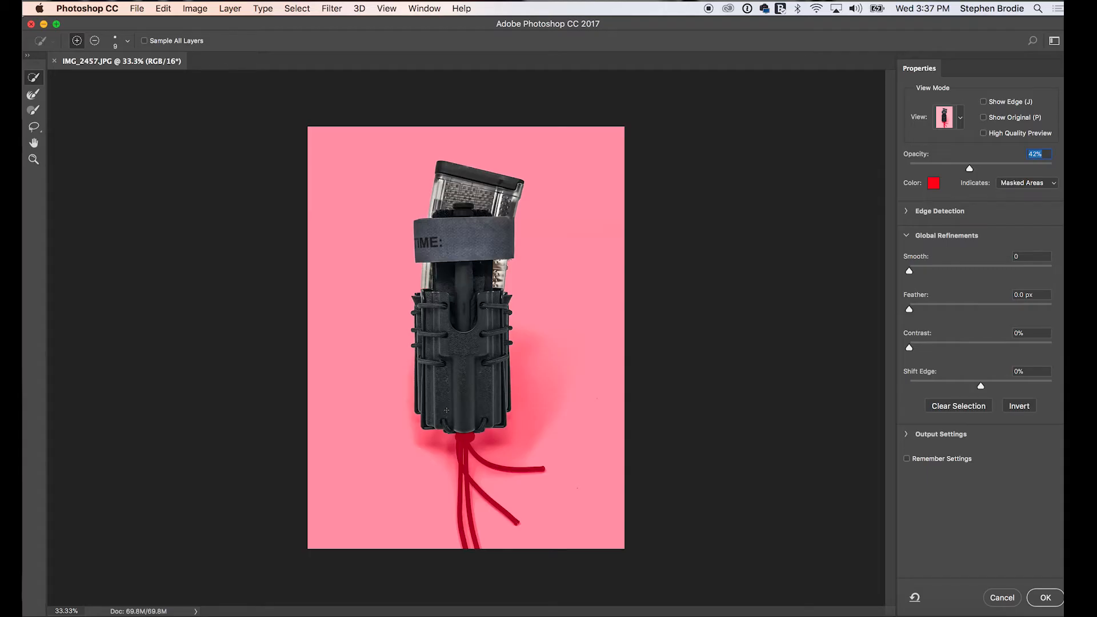
scroll(463, 443, up, 3)
drag(463, 365, 462, 546)
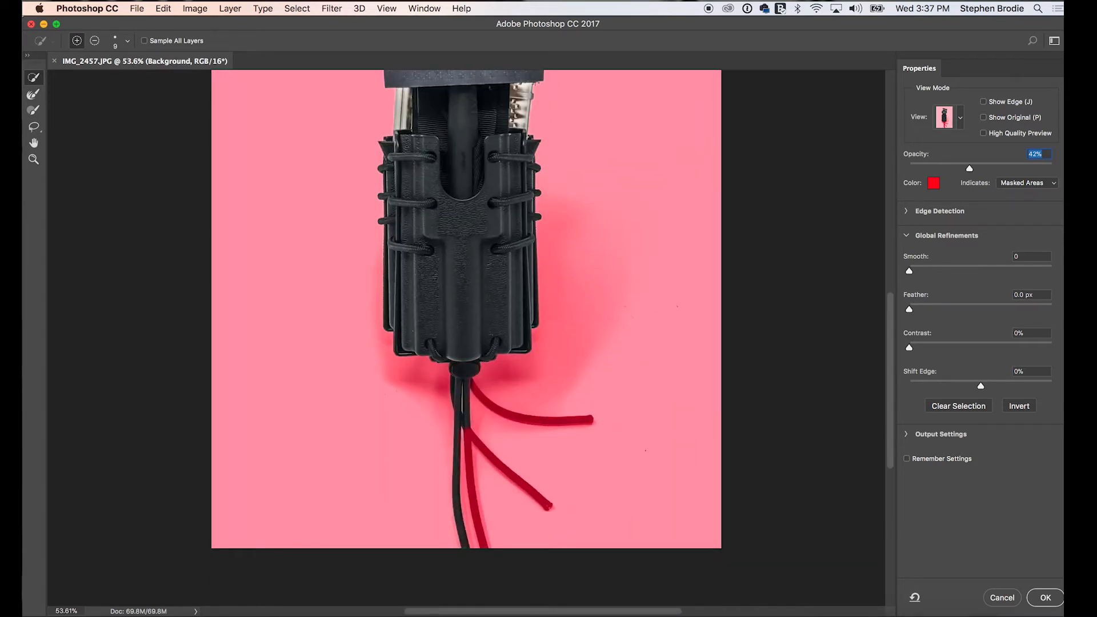
drag(467, 430, 482, 537)
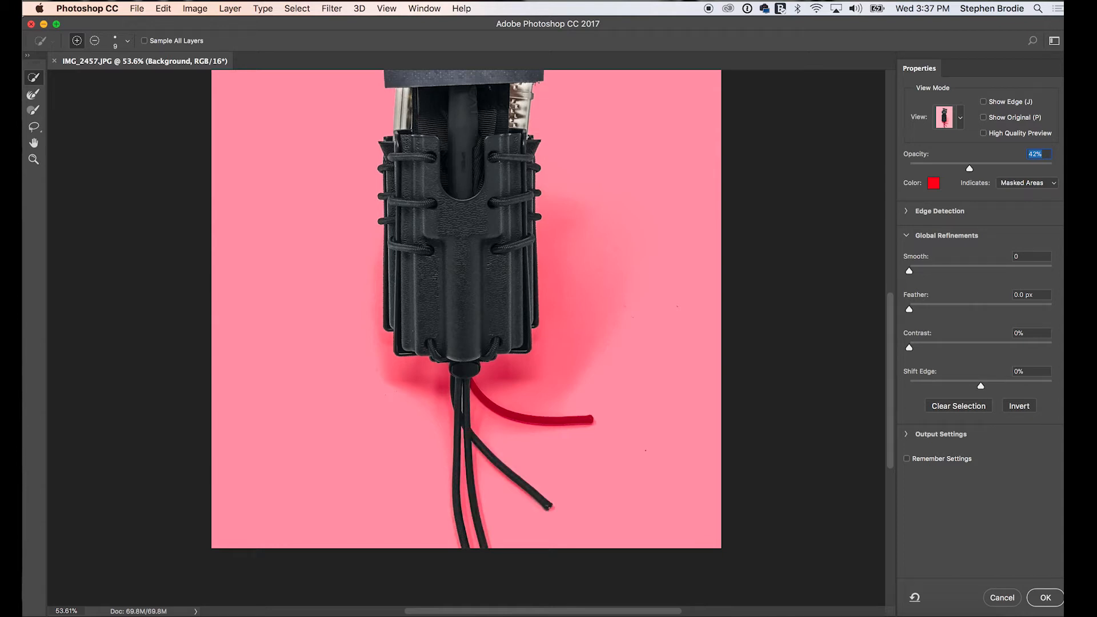
drag(478, 394, 588, 420)
scroll(480, 393, down, 5)
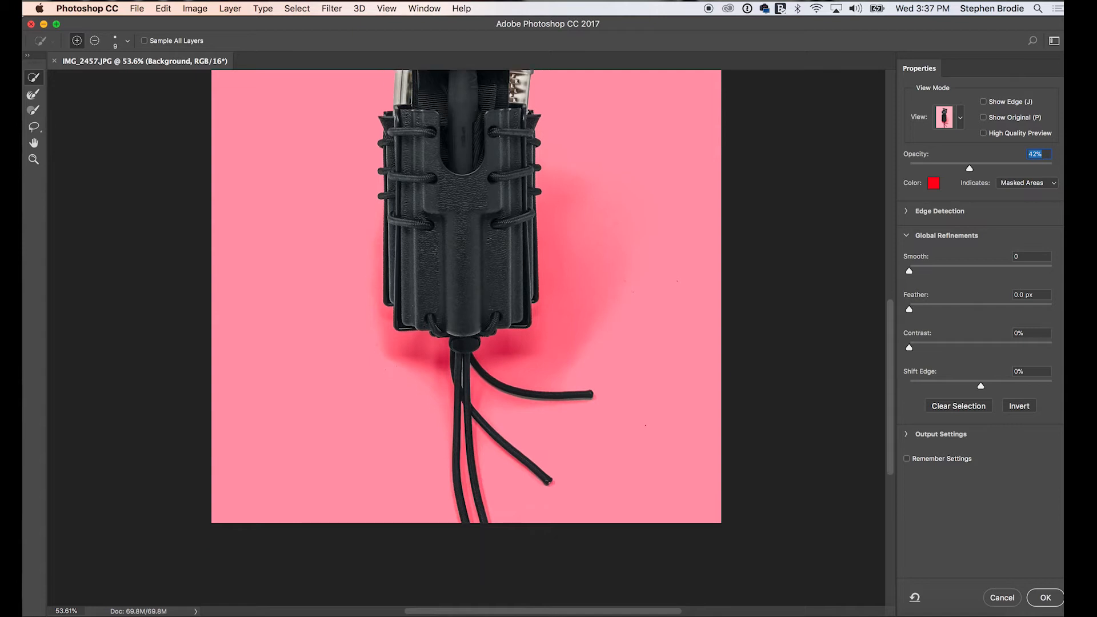
scroll(474, 391, up, 15)
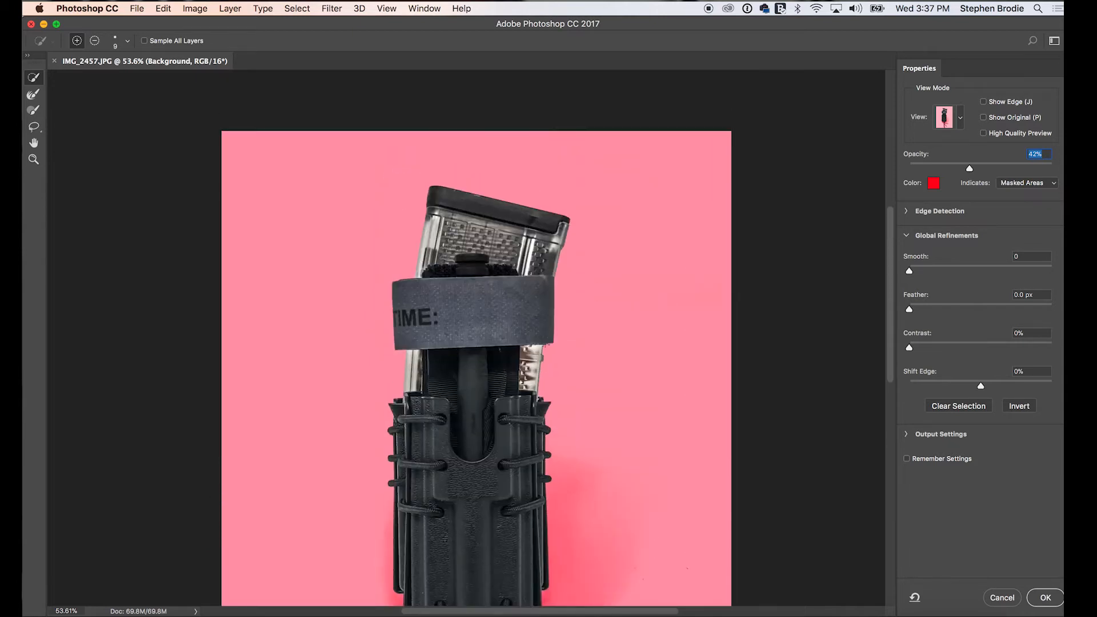
scroll(476, 338, down, 6)
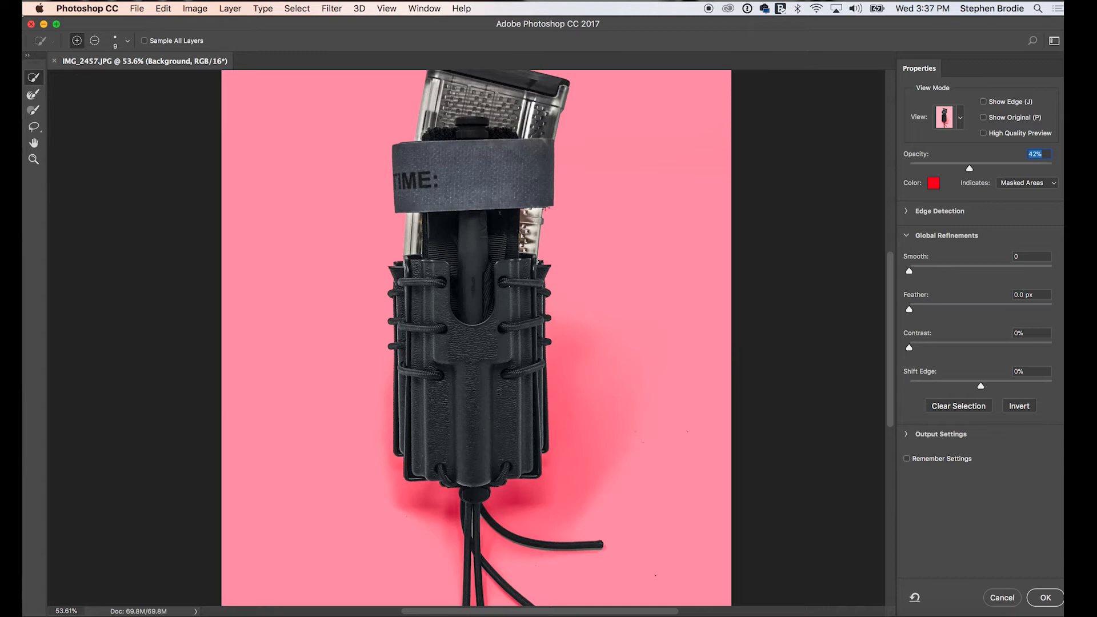
scroll(461, 341, down, 2)
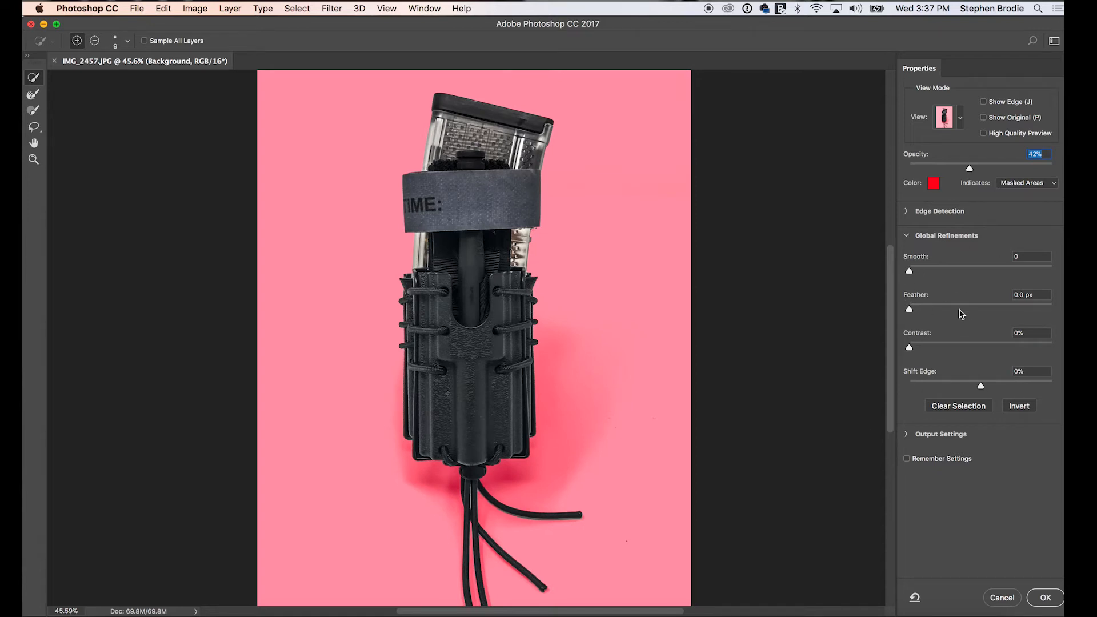
Refine the selection with Smooth 9, Feather 0.8 px and Shift Edge +77%.
drag(910, 271, 922, 274)
drag(909, 311, 915, 311)
drag(981, 386, 1027, 389)
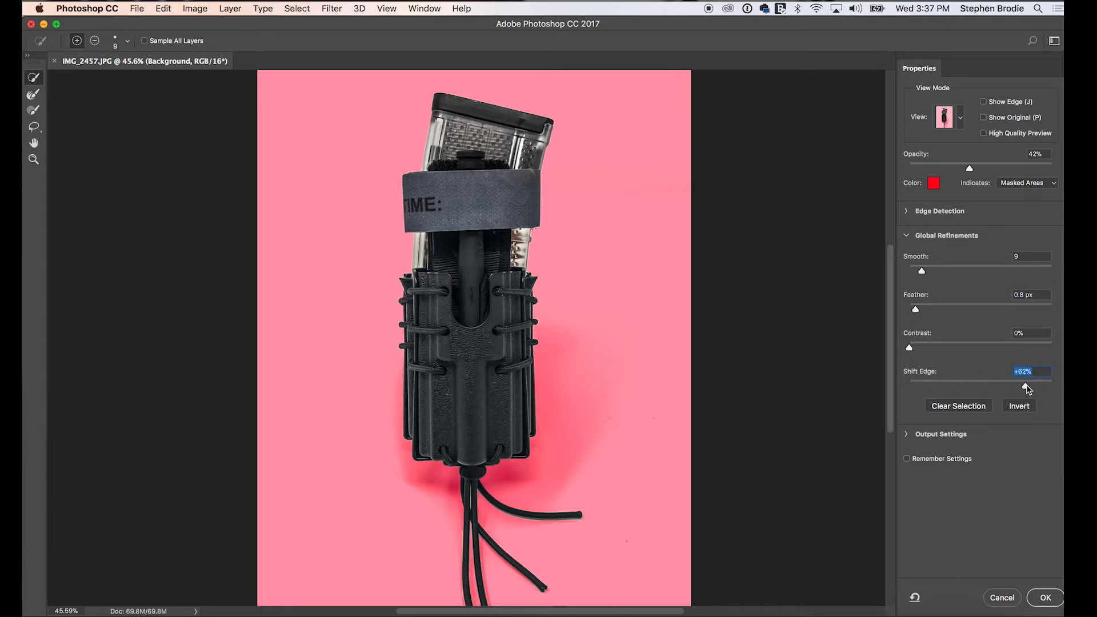
drag(1027, 386, 1036, 386)
Tighten the selection outline by lowering Shift Edge to +3% and Feather to 0.6 px.
scroll(469, 334, up, 5)
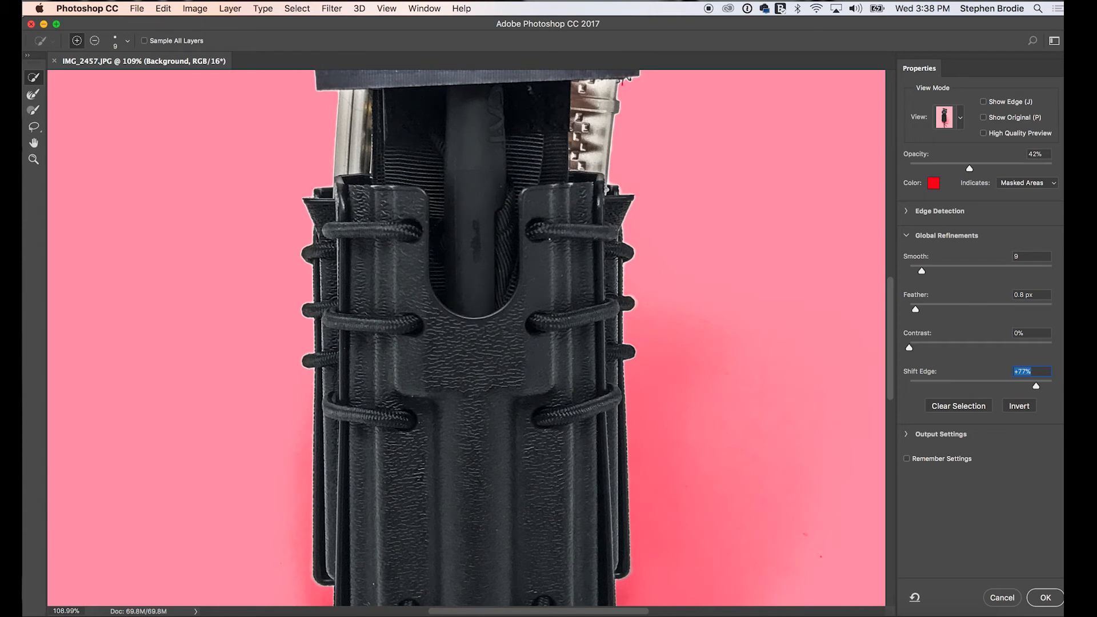
click(926, 384)
drag(926, 385, 991, 383)
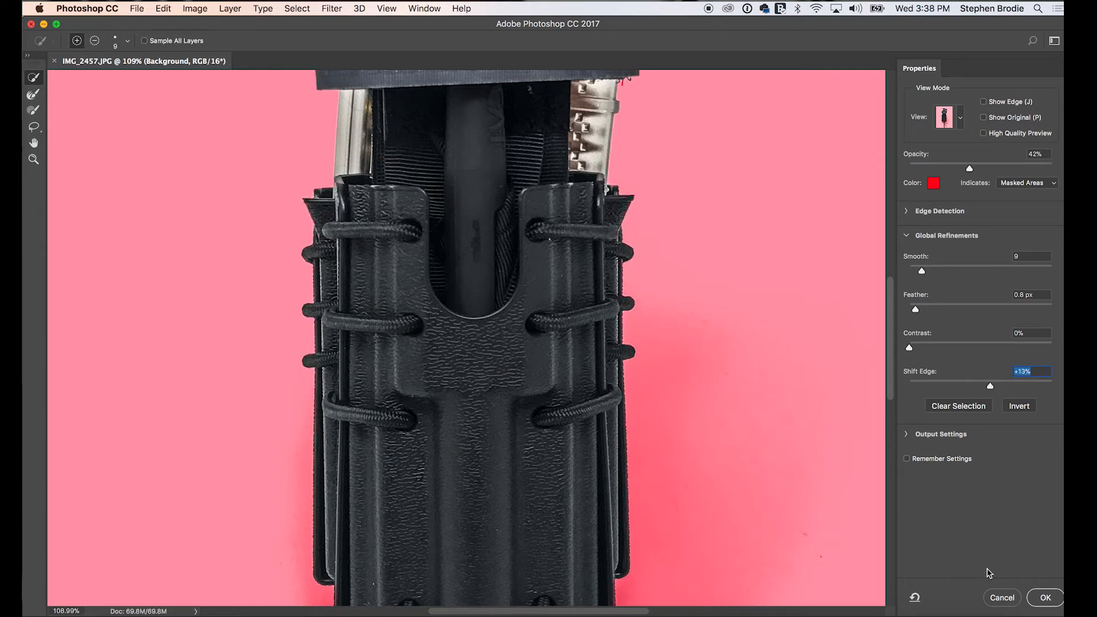
key(super+0)
scroll(465, 337, down, 3)
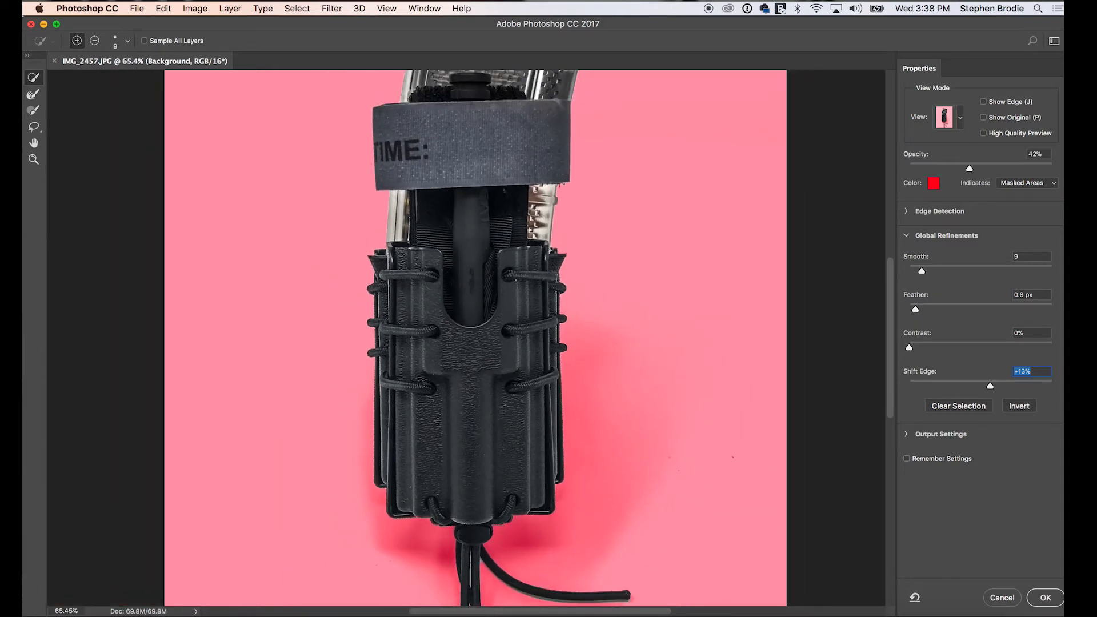
scroll(395, 366, down, 4)
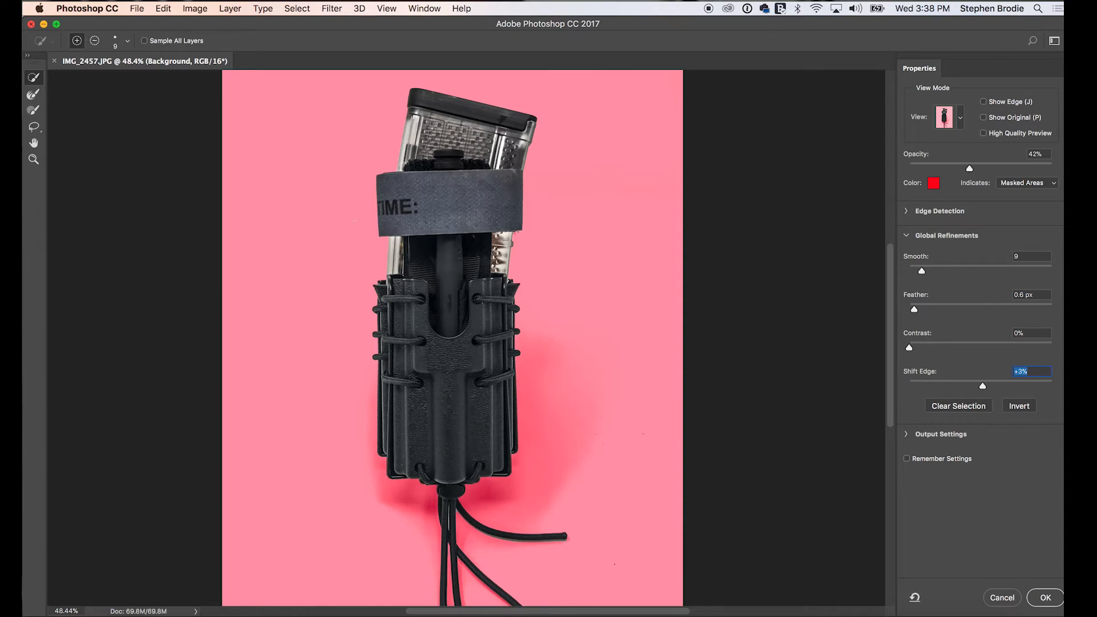
Brush a stray patch beside the strap's left edge into the selection and remove it with a 19 px subtract brush.
drag(355, 221, 377, 221)
click(95, 41)
click(127, 42)
click(66, 75)
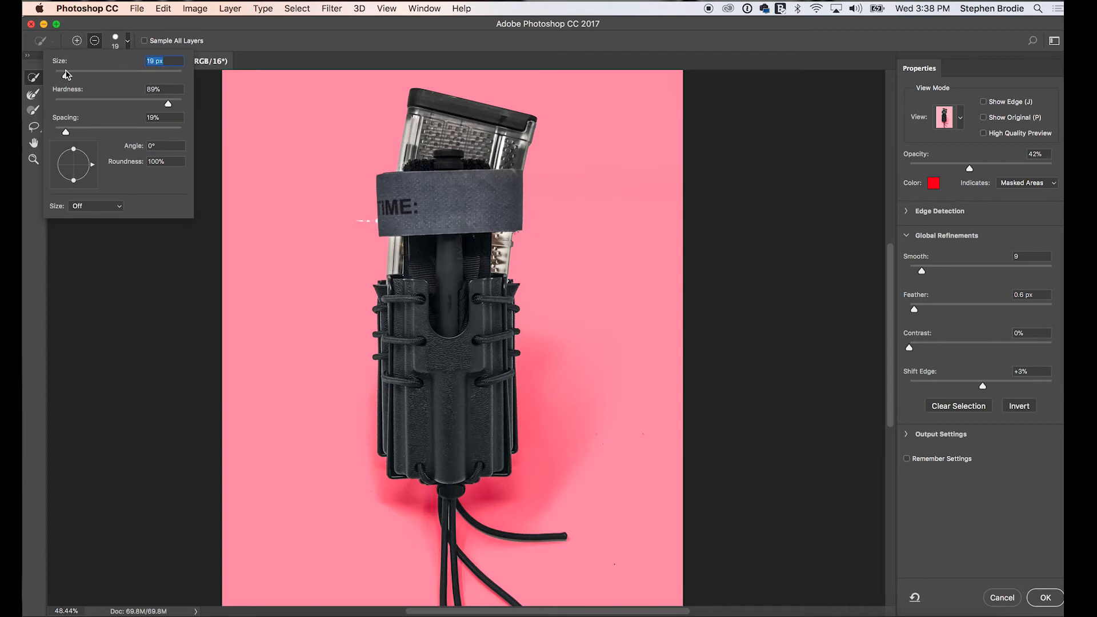
key(Return)
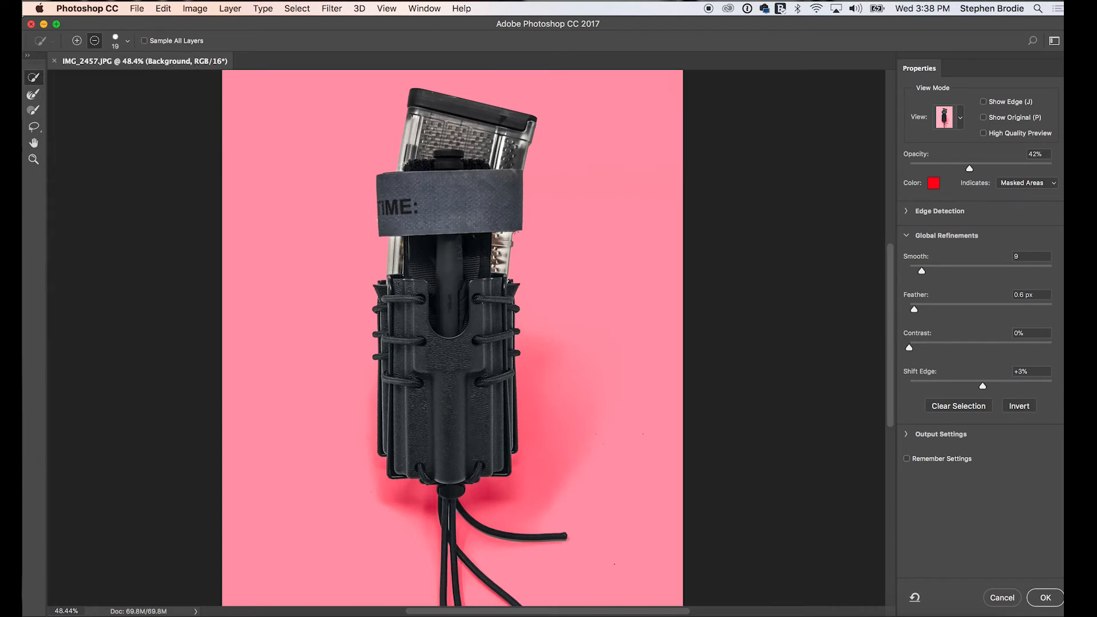
Switch the selection brush back to add mode and paint over the strap's left edge.
scroll(447, 332, up, 5)
scroll(323, 160, up, 6)
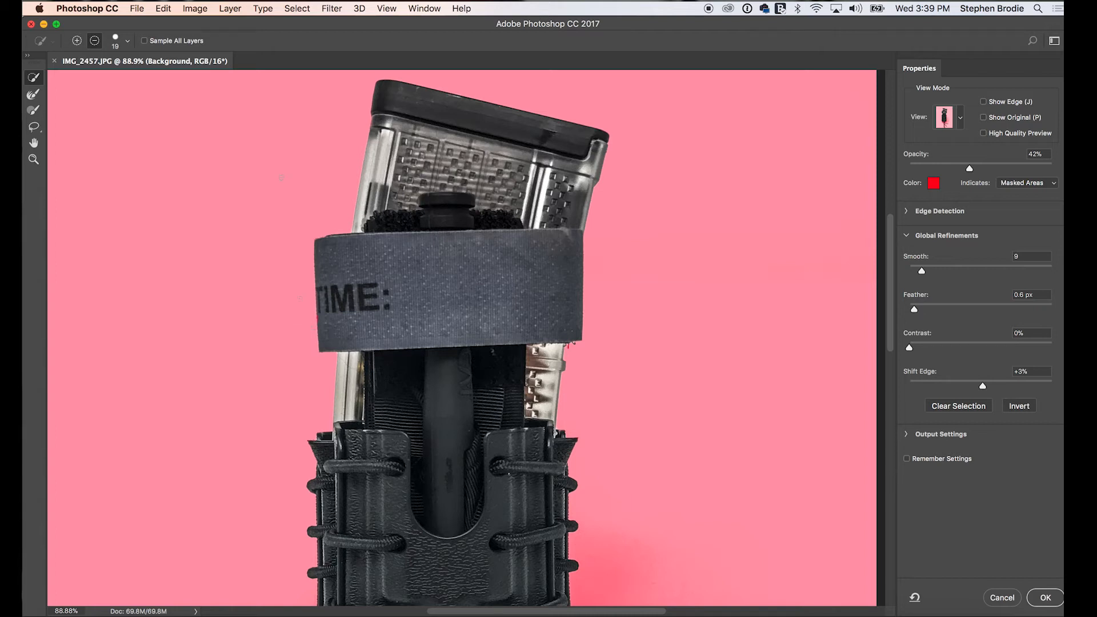
click(76, 40)
drag(319, 321, 319, 316)
Apply the Select and Mask result to hide the background around the pouch.
key(super+0)
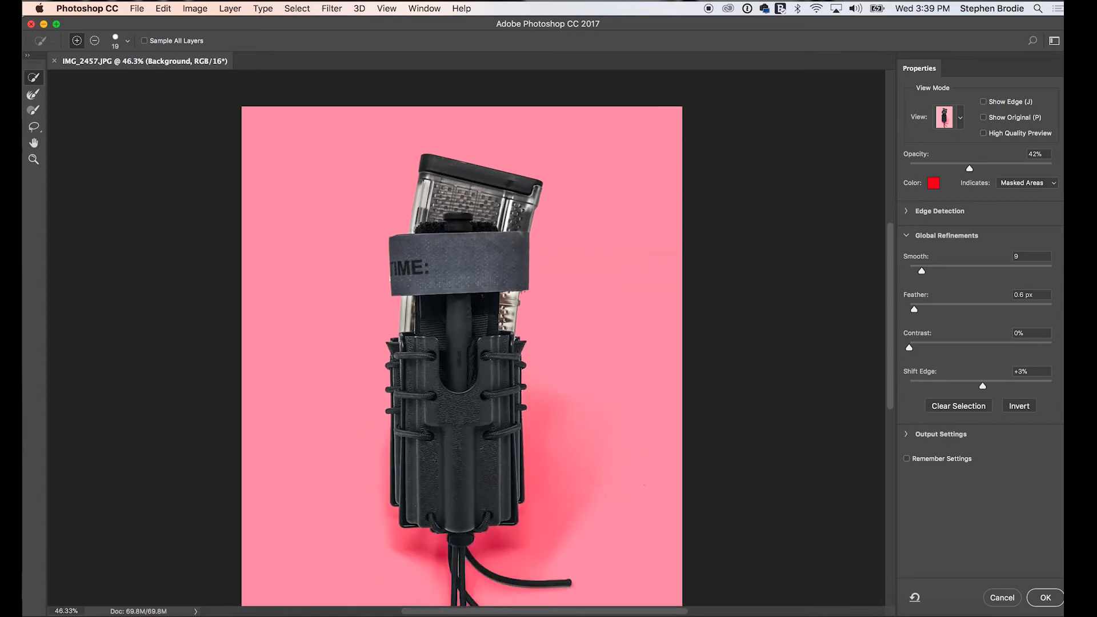
scroll(461, 337, down, 3)
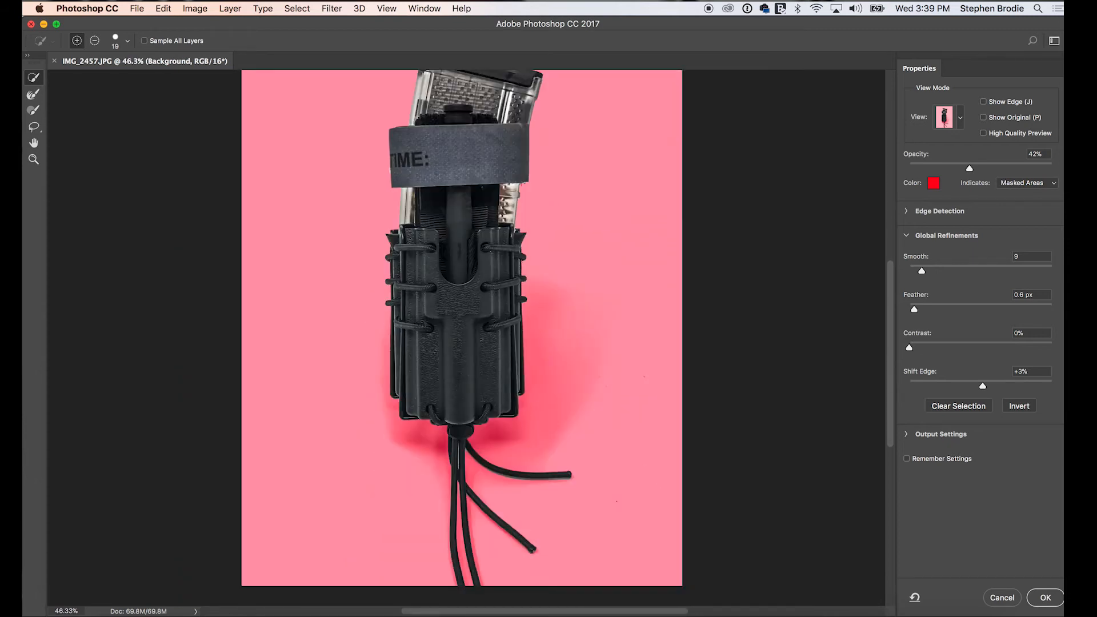
click(1045, 598)
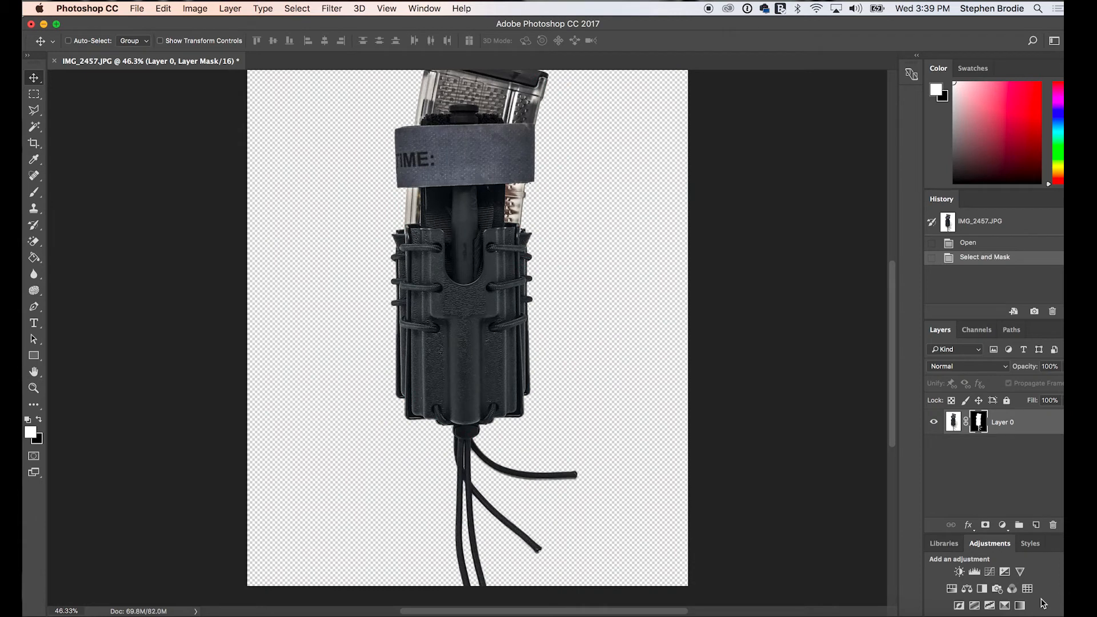
Flatten the masked image onto a white background.
key(super+0)
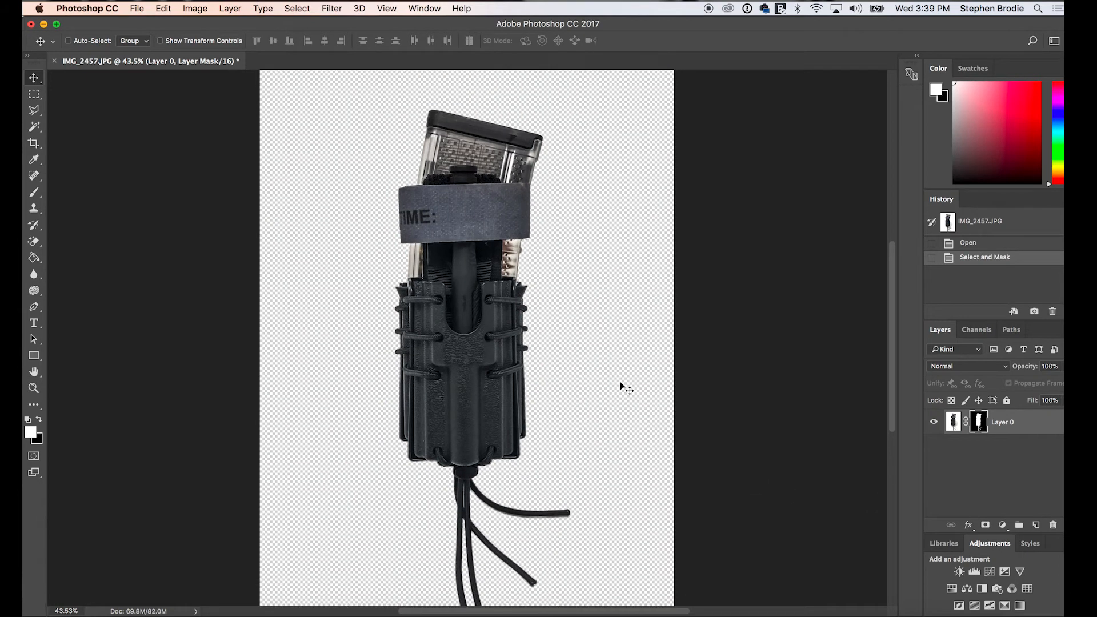
scroll(620, 386, down, 1)
scroll(620, 386, down, 1)
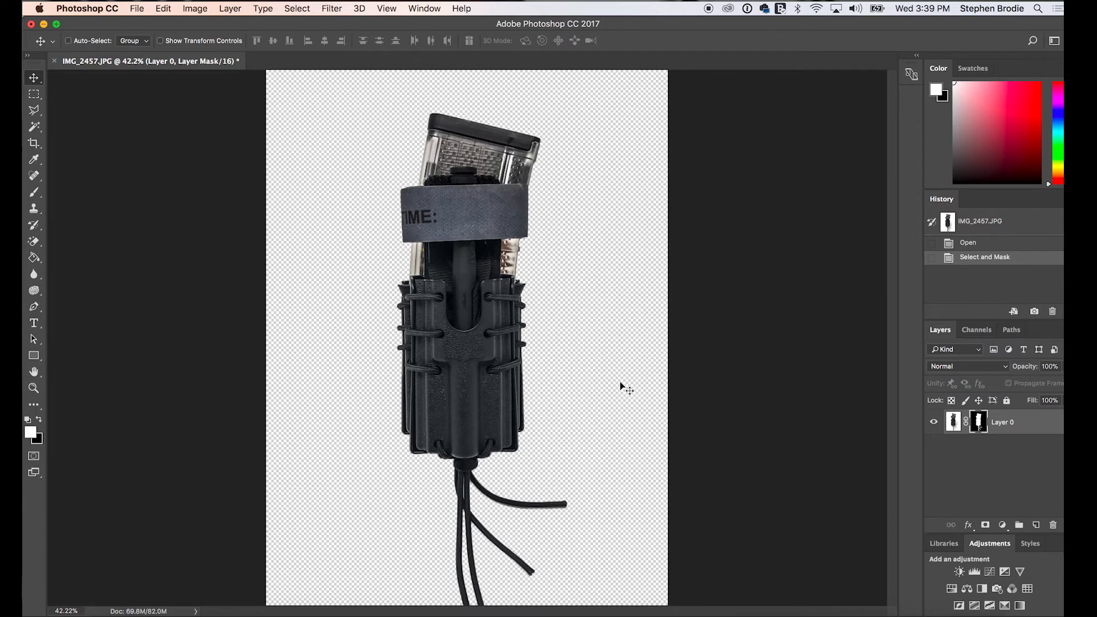
scroll(621, 386, down, 1)
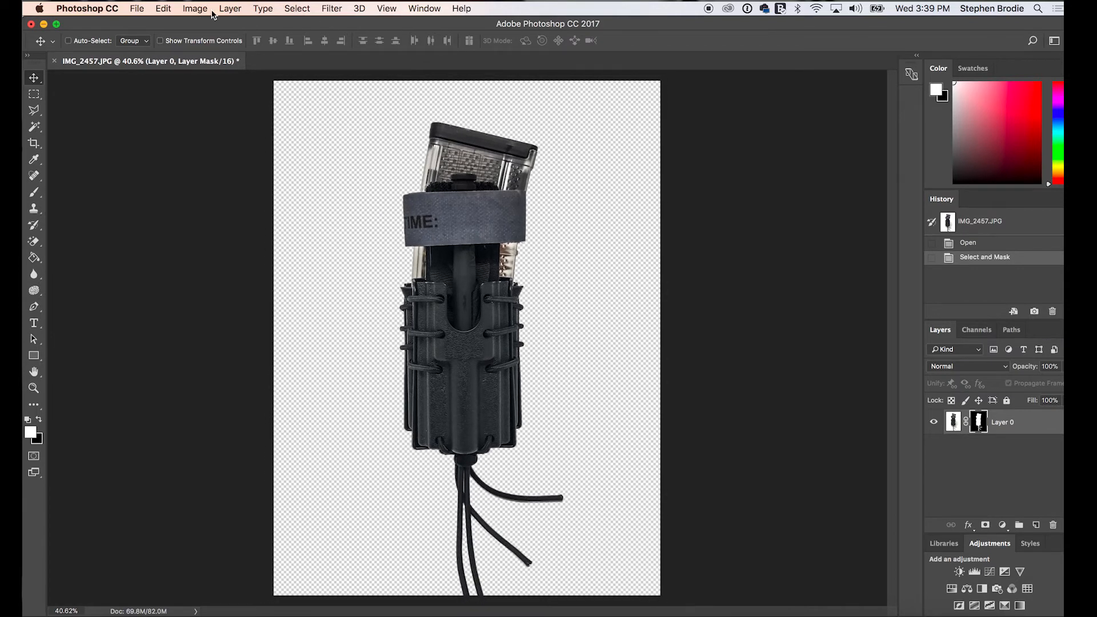
click(231, 8)
click(242, 497)
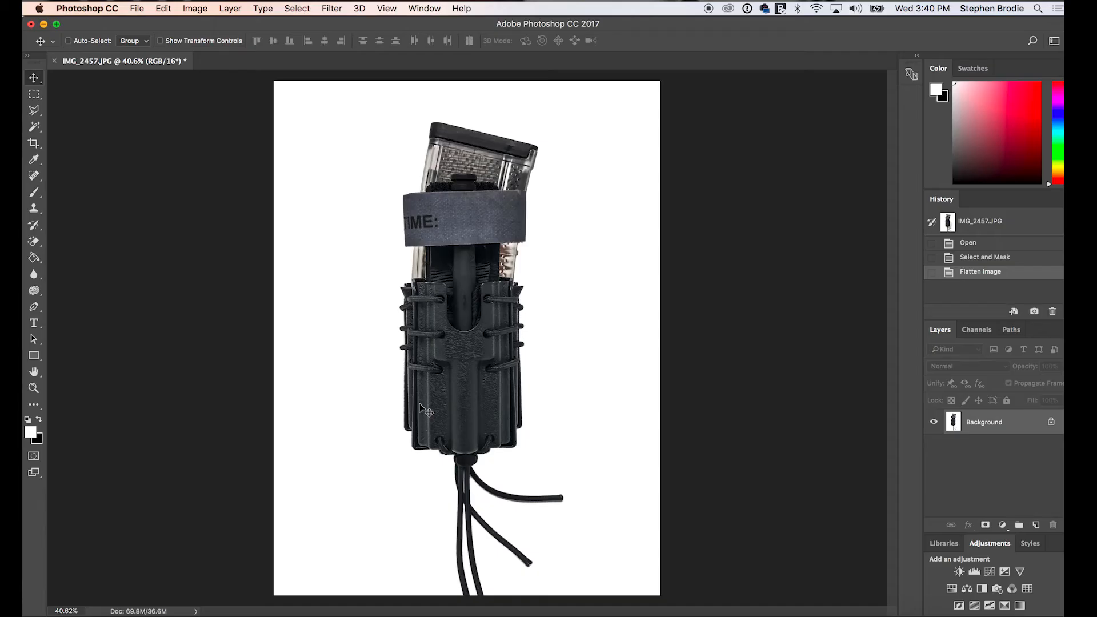
Create a new document of 1500 x 1500 pixels at 300 pixels/inch in RGB Color with a white background.
click(137, 9)
click(146, 24)
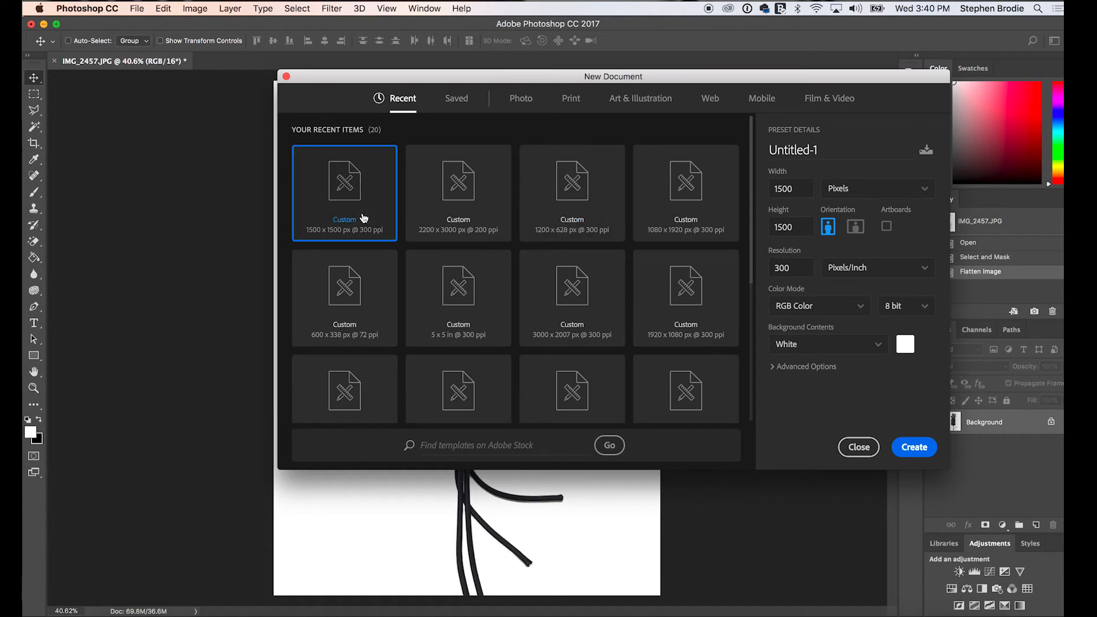
click(798, 228)
click(796, 269)
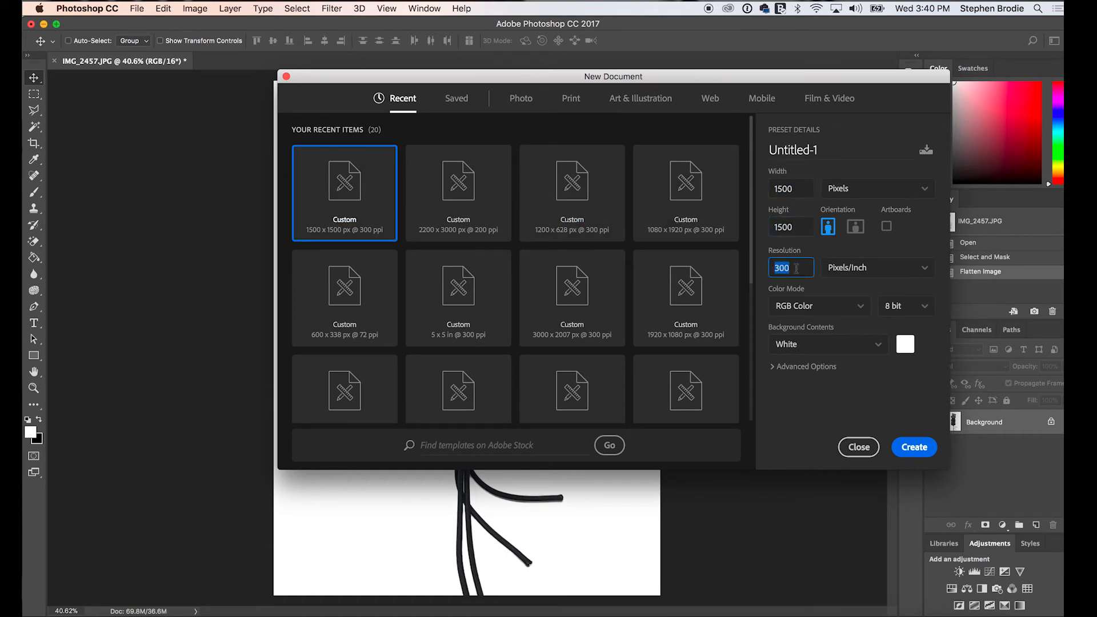
click(914, 447)
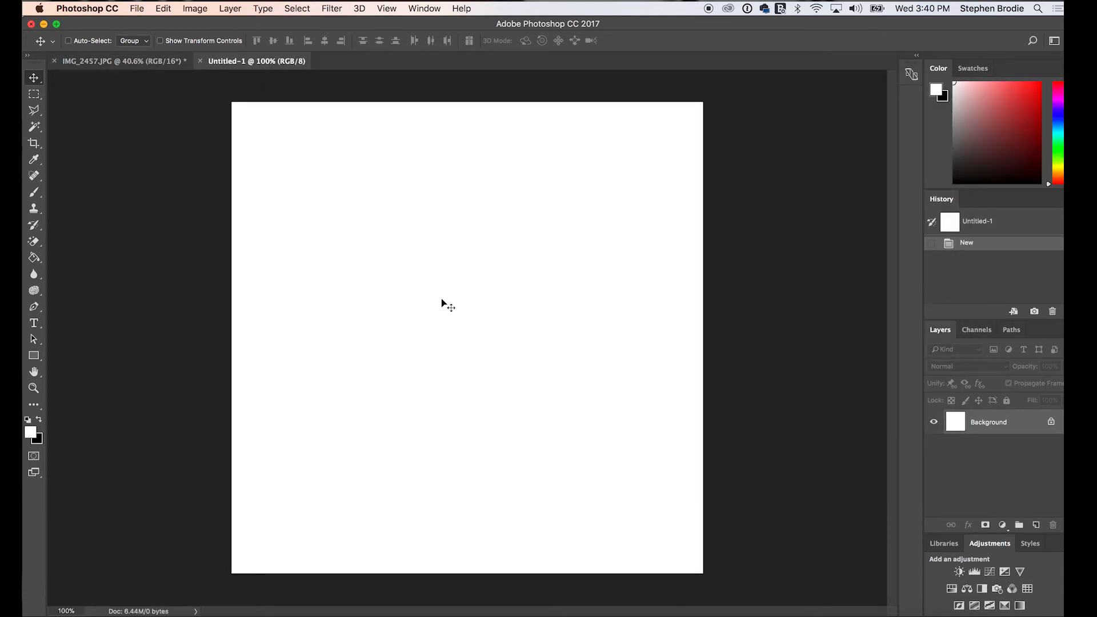
Copy the entire flattened pouch image from IMG_2457.JPG and paste it into the blank Untitled-1 document.
click(142, 62)
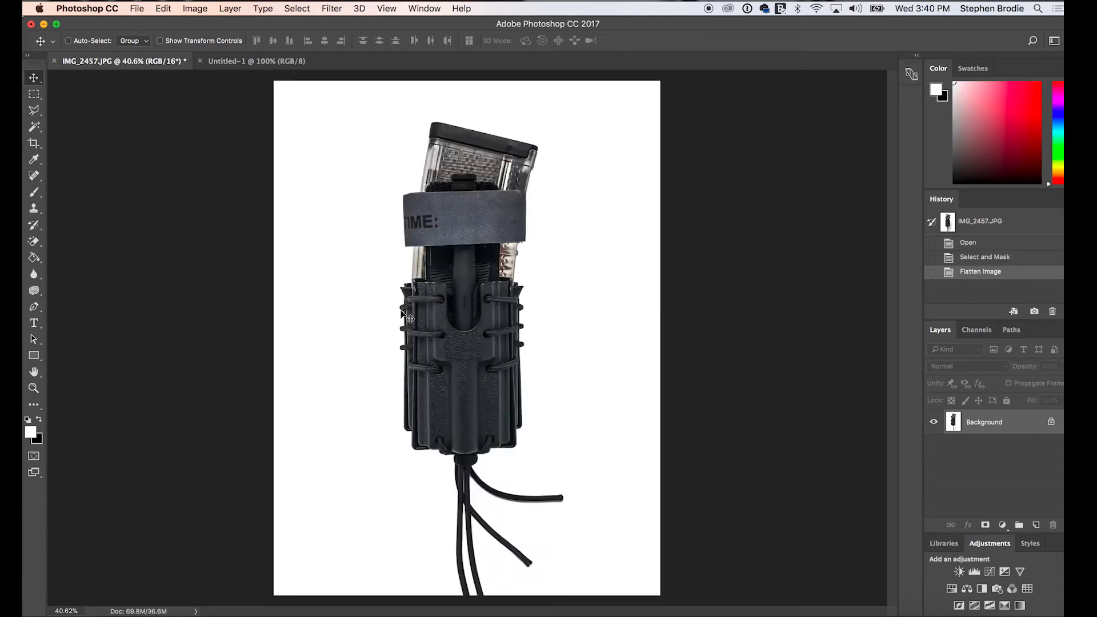
key(super+a)
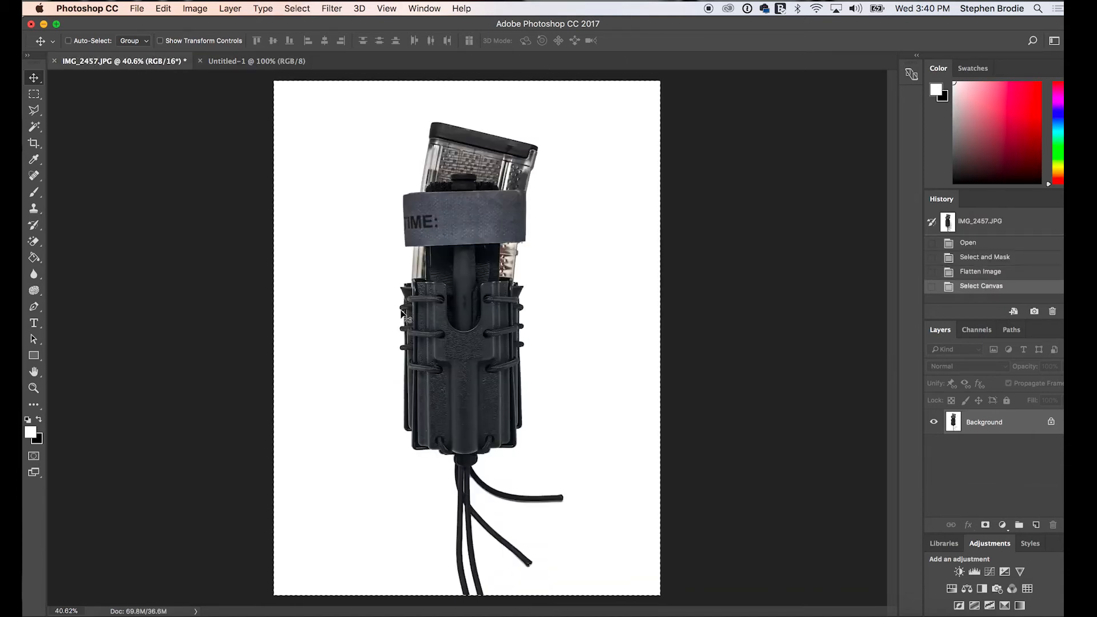
key(super+c)
click(226, 64)
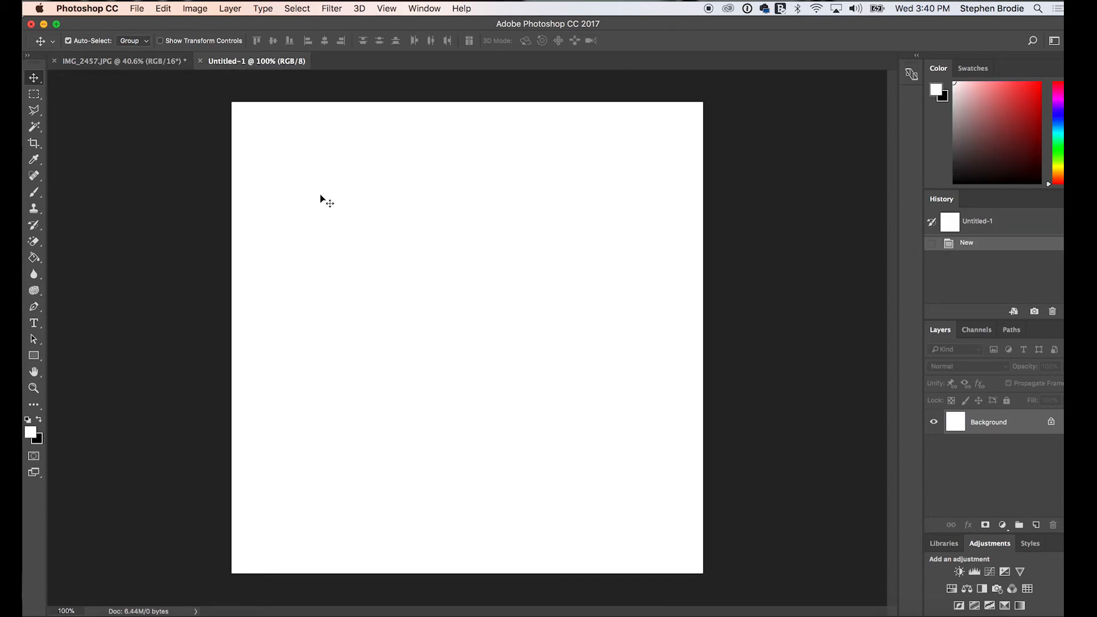
key(super+v)
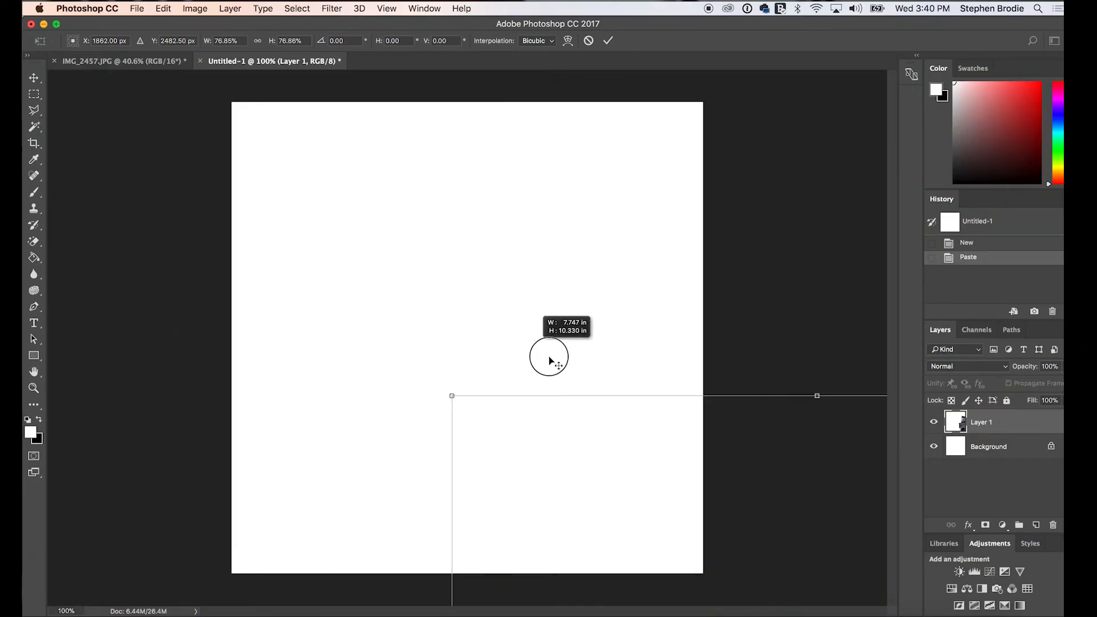
Scale the pasted pouch layer proportionally to about 36% and move it so the cords' cut ends meet the canvas's lower edge.
drag(549, 358, 681, 502)
drag(690, 563, 292, 143)
drag(165, 123, 384, 112)
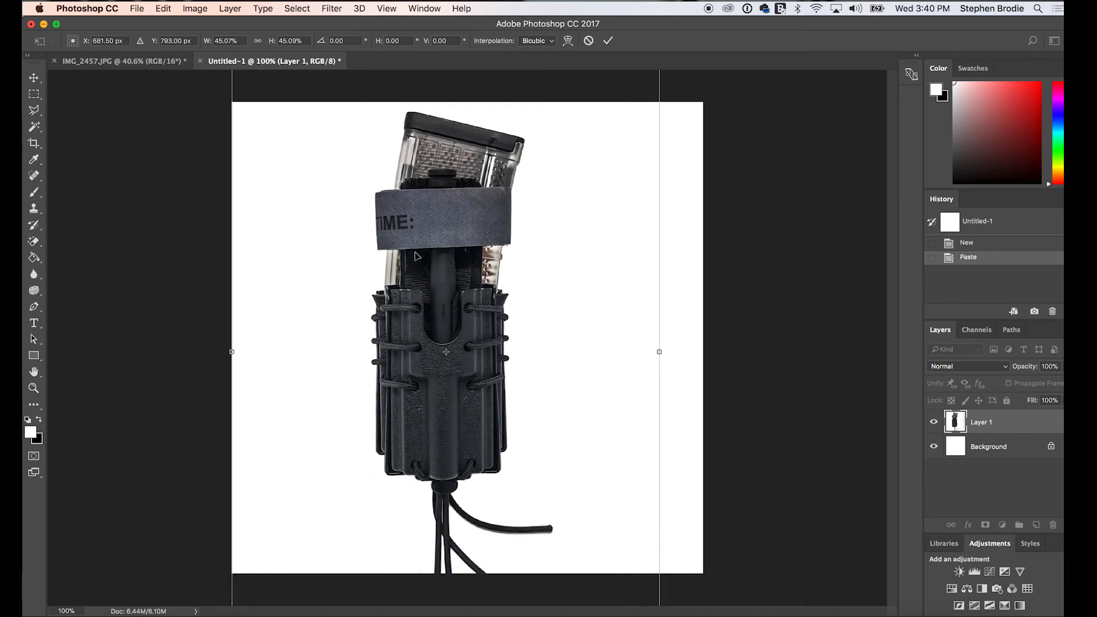
drag(416, 257, 443, 276)
drag(239, 117, 352, 222)
drag(491, 435, 436, 236)
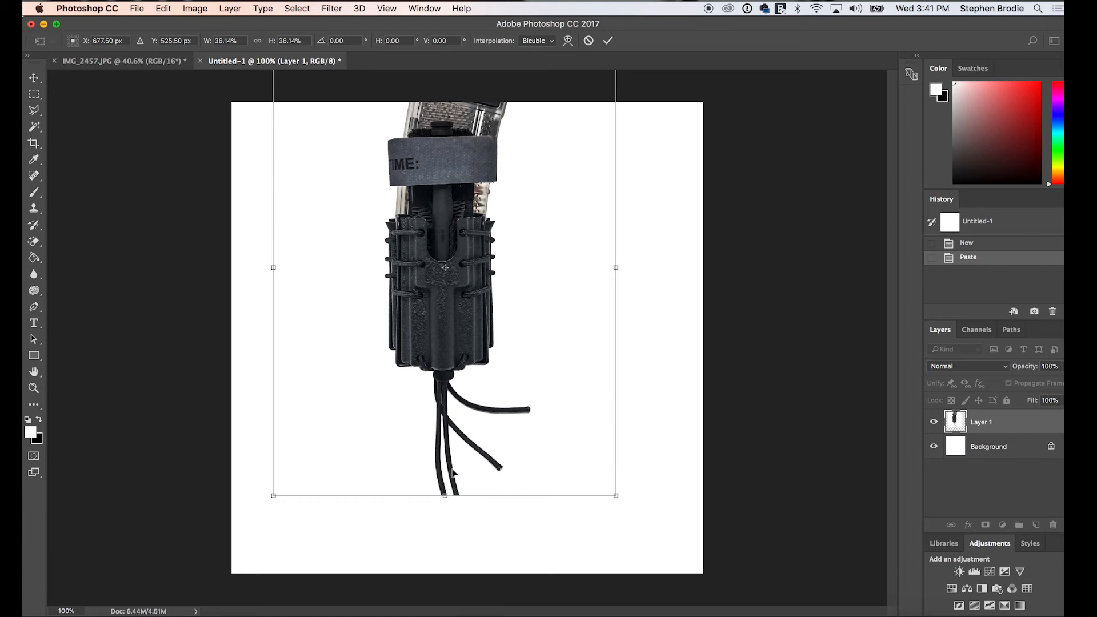
drag(451, 371, 509, 470)
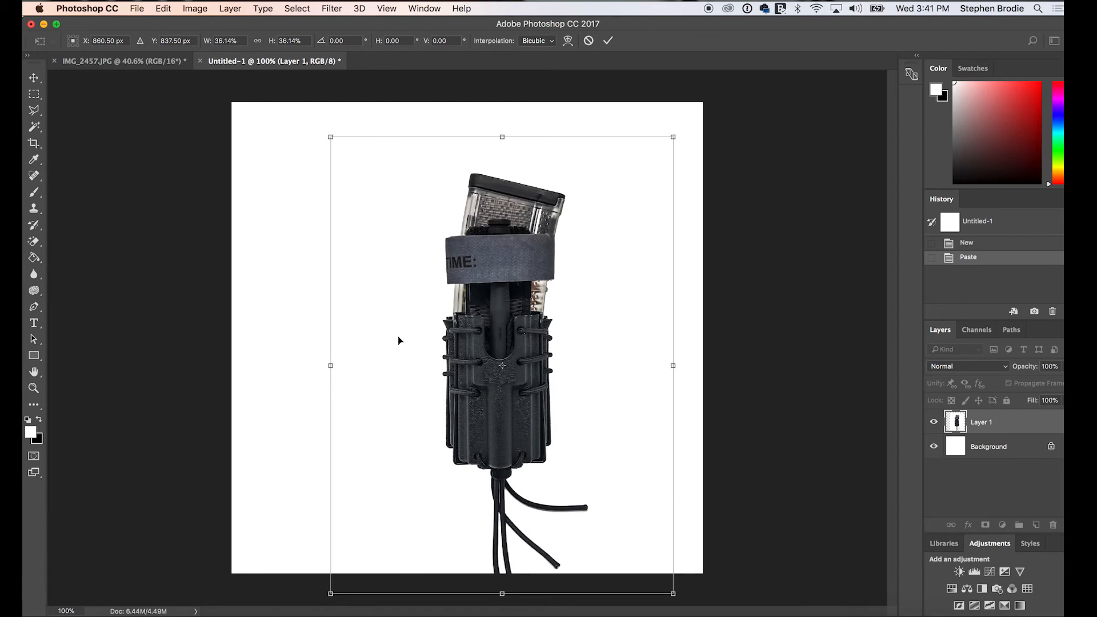
Enlarge the pouch layer to about 40%, place it near the canvas's middle with the cords running off the lower edge, and apply the transform.
drag(330, 137, 244, 88)
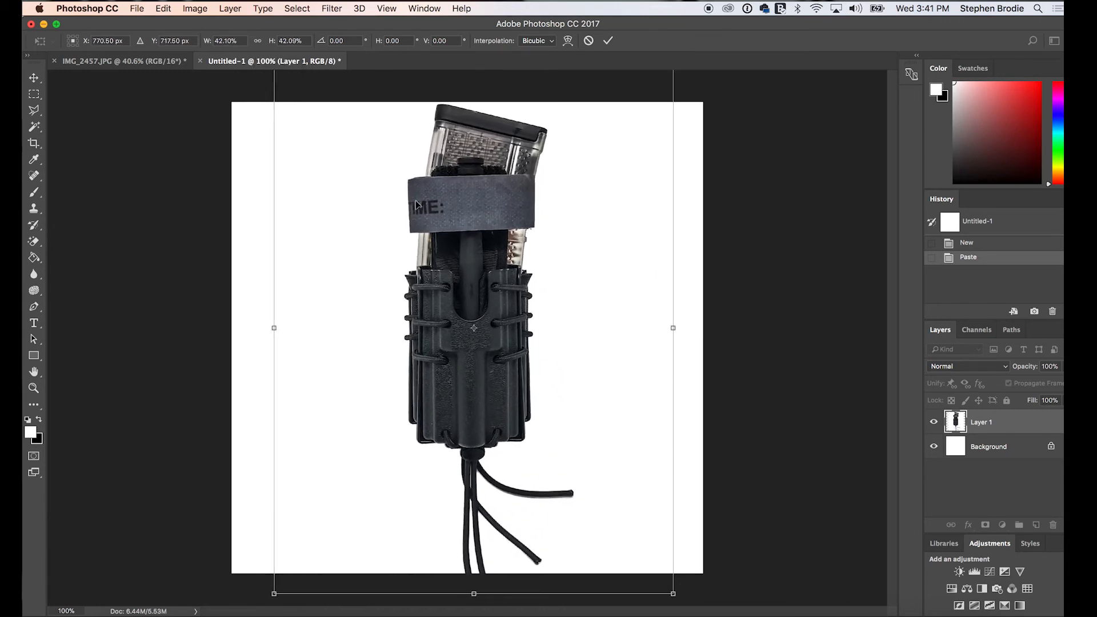
drag(455, 283, 440, 293)
drag(260, 72, 289, 107)
drag(453, 342, 436, 337)
drag(266, 88, 259, 76)
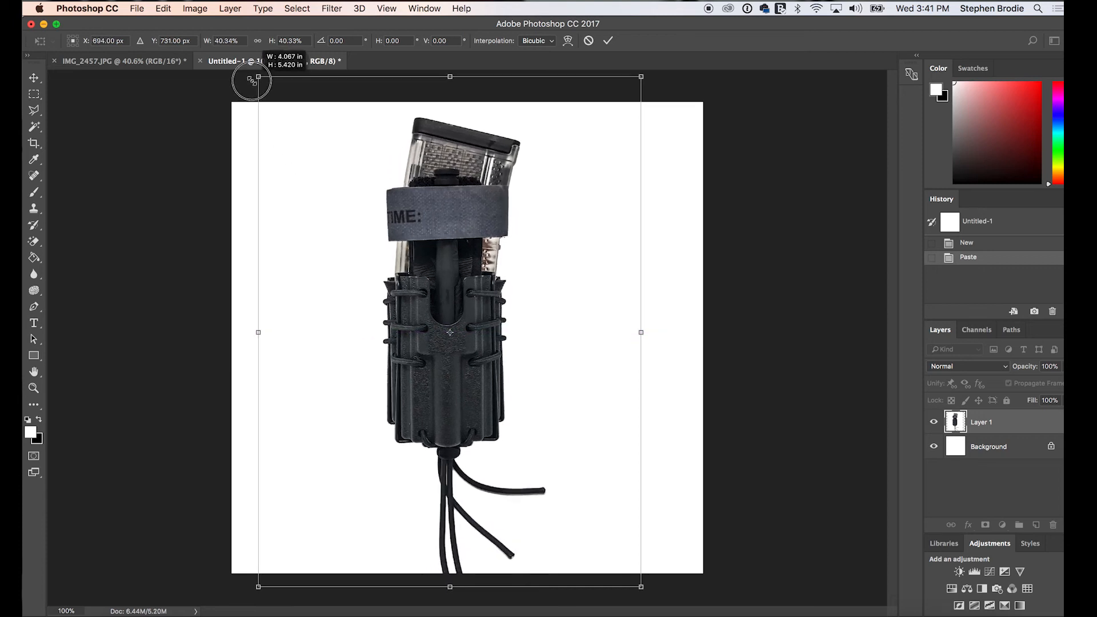
drag(437, 313, 441, 322)
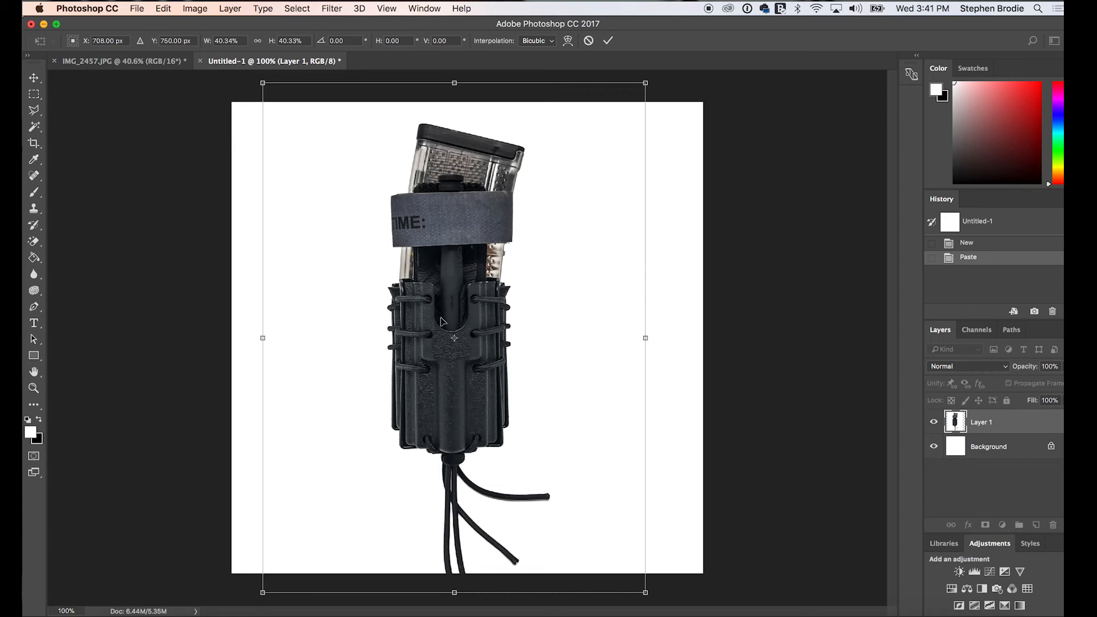
key(Return)
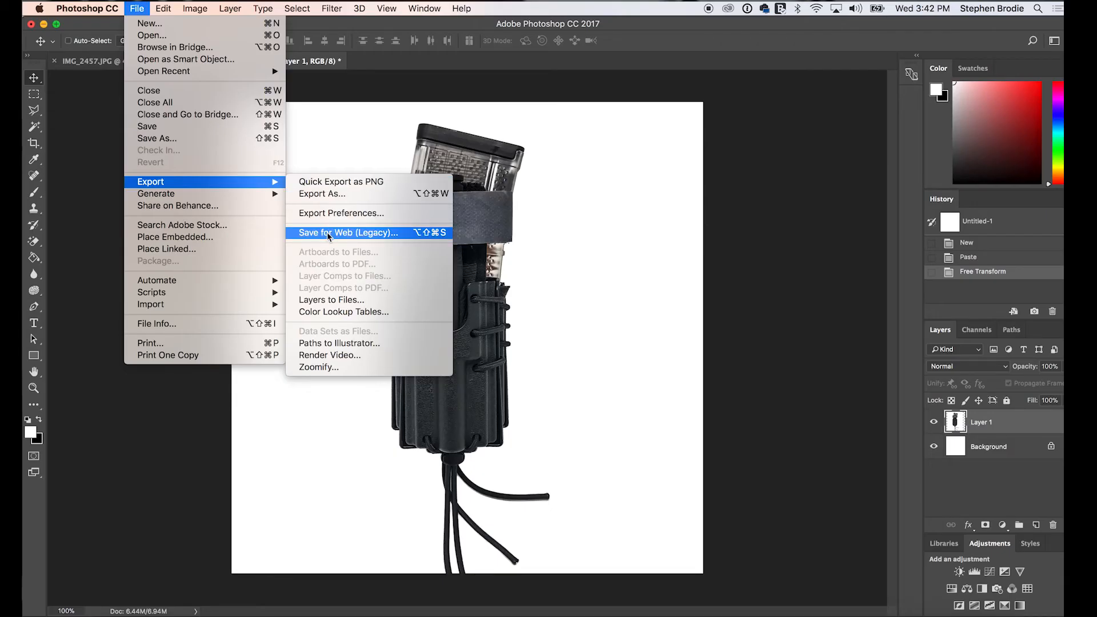
Start a Save for Web (Legacy) export as JPEG and set the quality to 65.
click(328, 234)
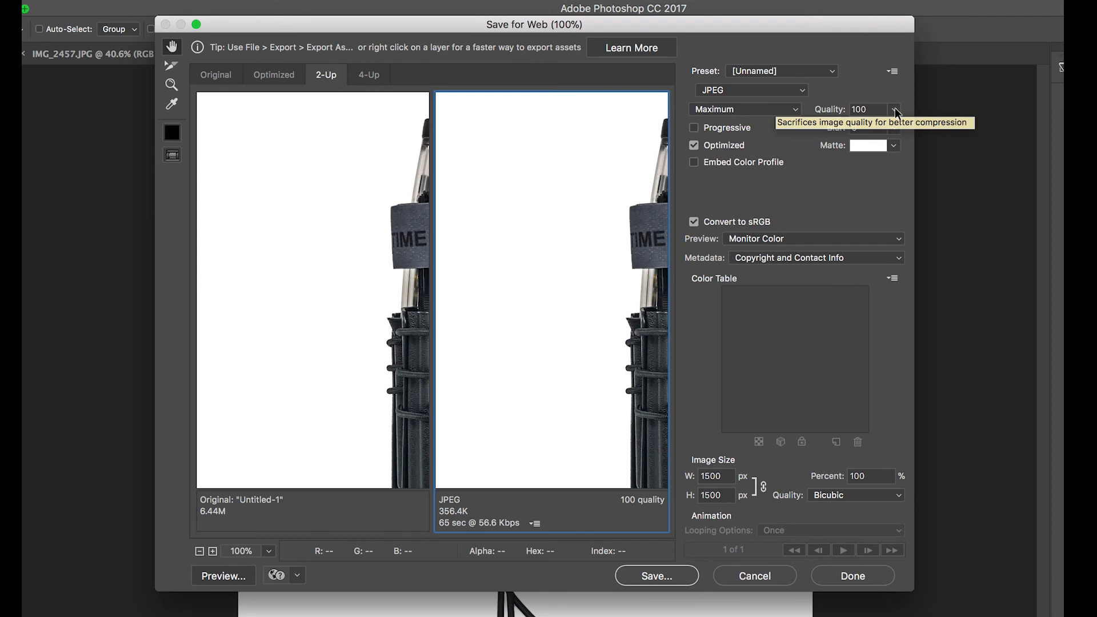
click(873, 109)
key(BackSpace)
key(BackSpace)
text(65)
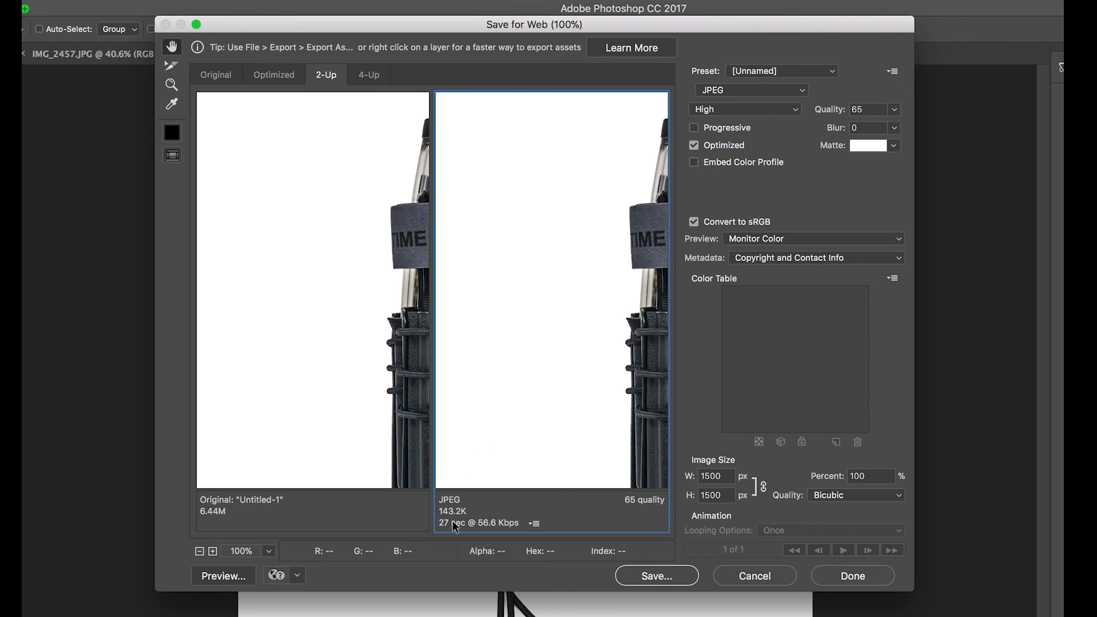
Check the pouch in the export preview and save the optimized JPEG to the Desktop as "Mag Pouches".
drag(570, 404, 463, 387)
drag(563, 383, 511, 344)
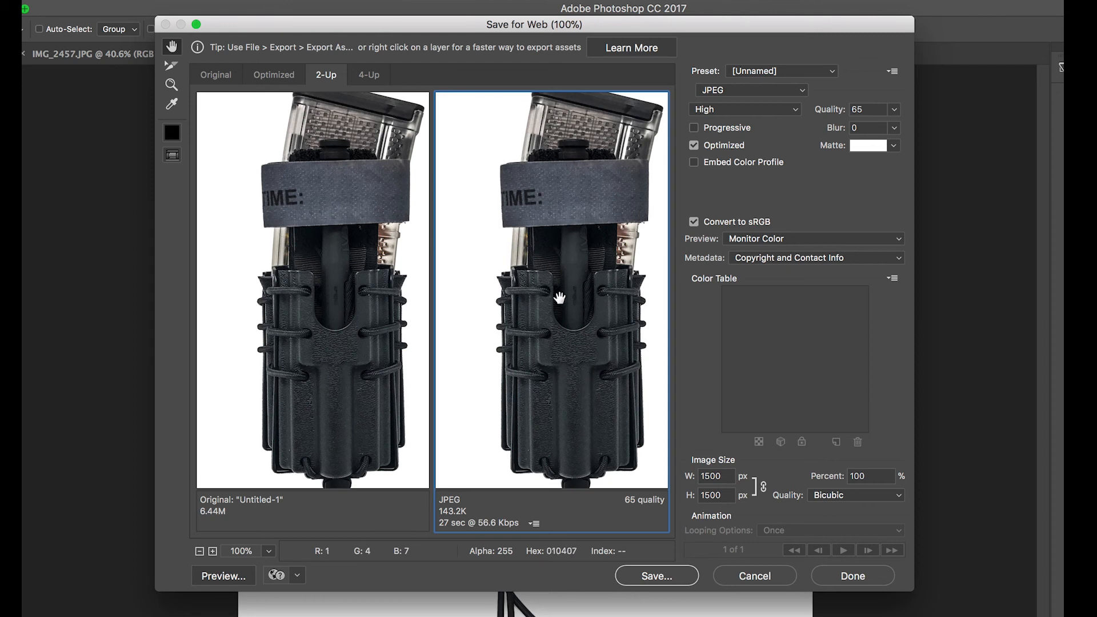
drag(562, 307, 559, 311)
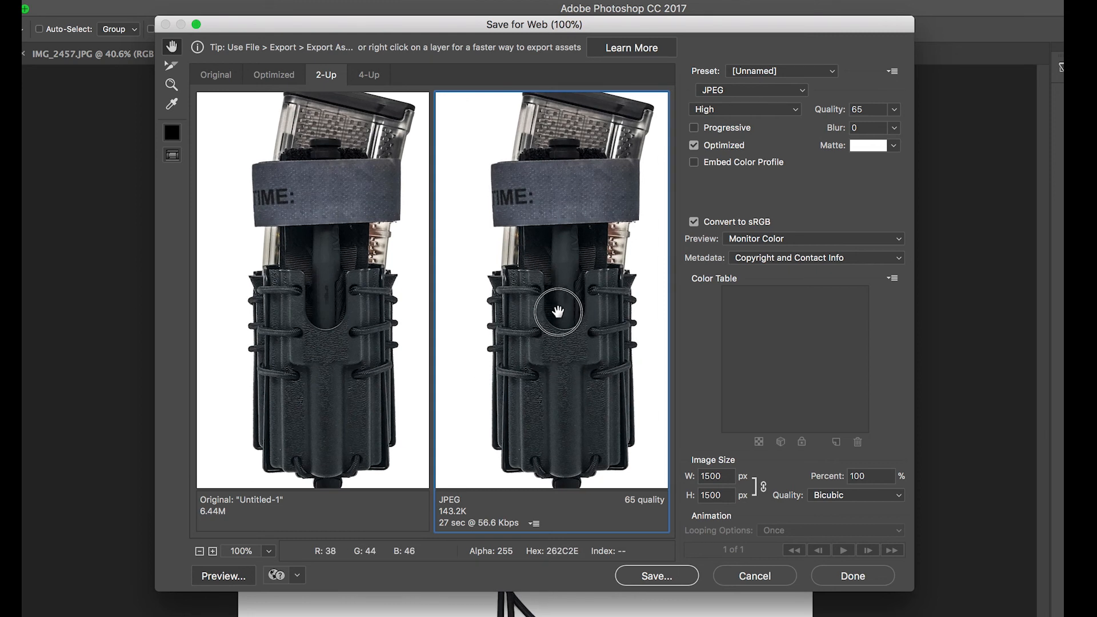
click(667, 576)
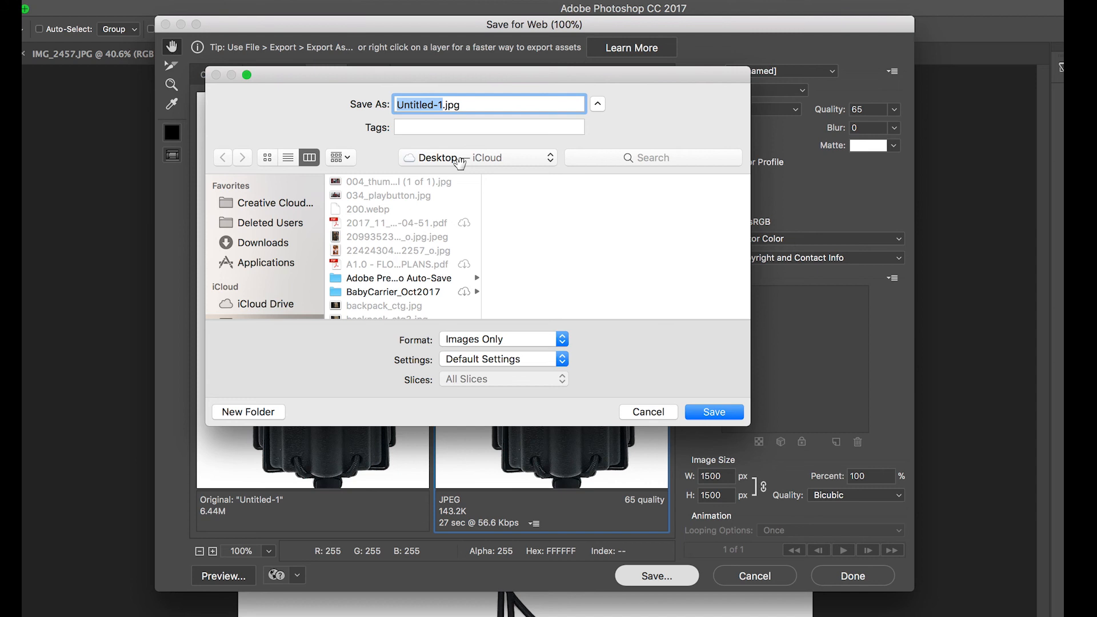
text(Mag Pouchs)
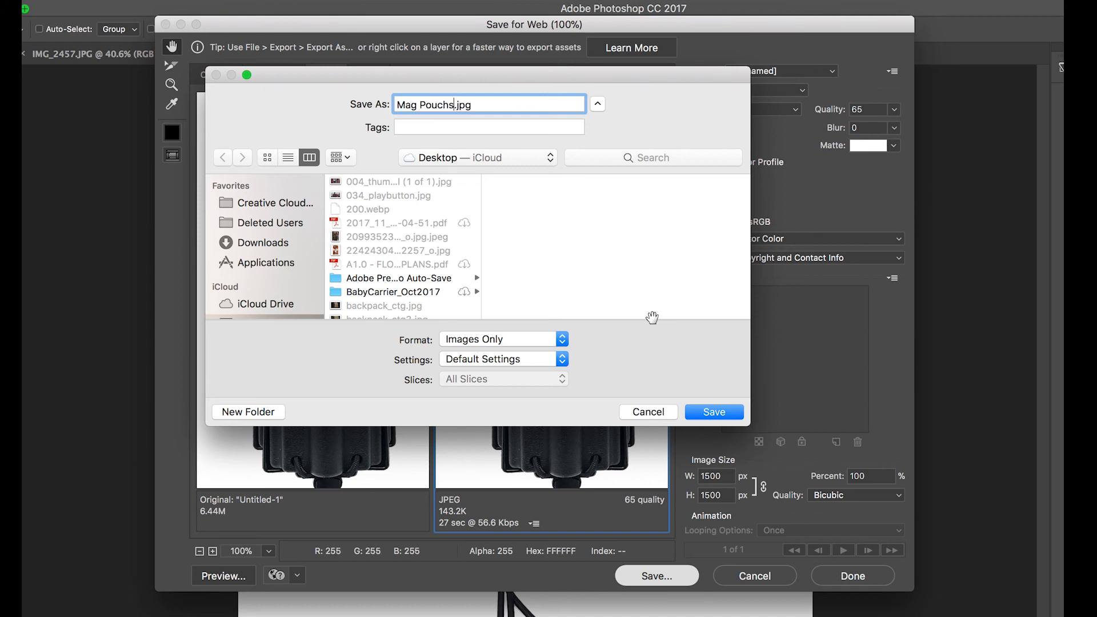
text(e)
click(715, 412)
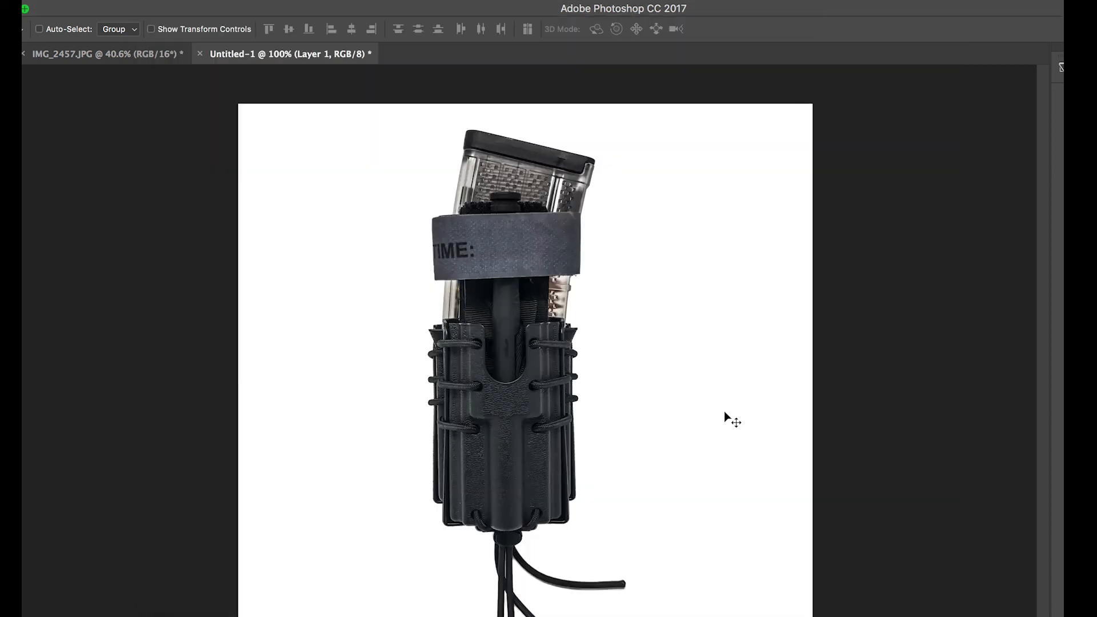